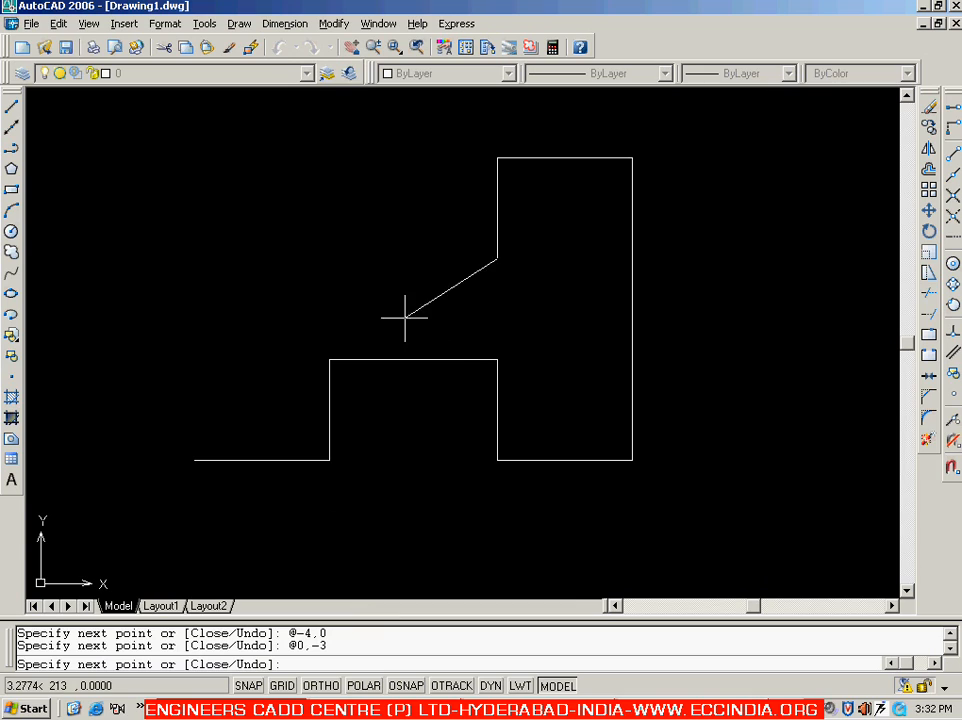
# - Continue the H-shaped outline with relative line segments @-5,0 and @0,3, checking the Exercise 2 figure in Acrobat Reader
pyautogui.write('@')
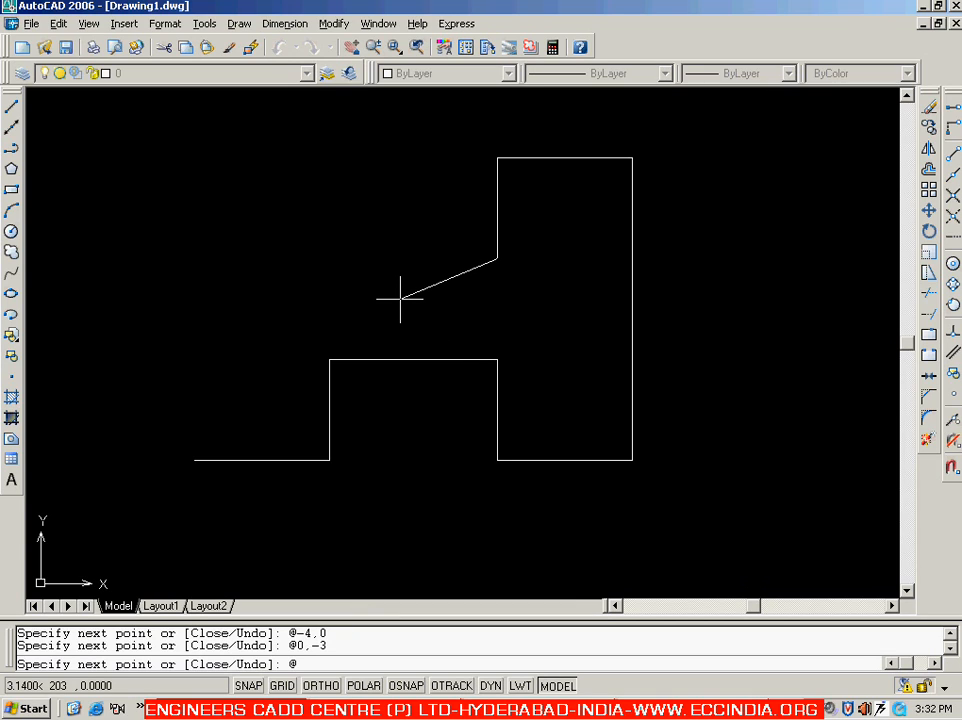
pyautogui.write('-5,0')
pyautogui.press('Return')
pyautogui.hotkey('alt', 'Tab')
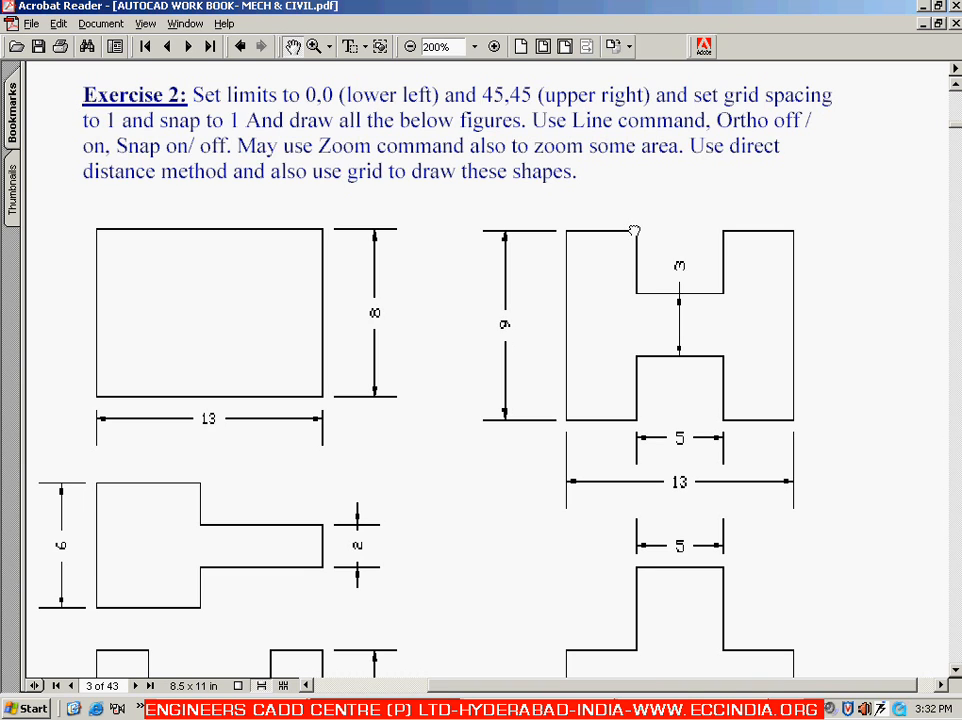
pyautogui.hotkey('alt', 'Tab')
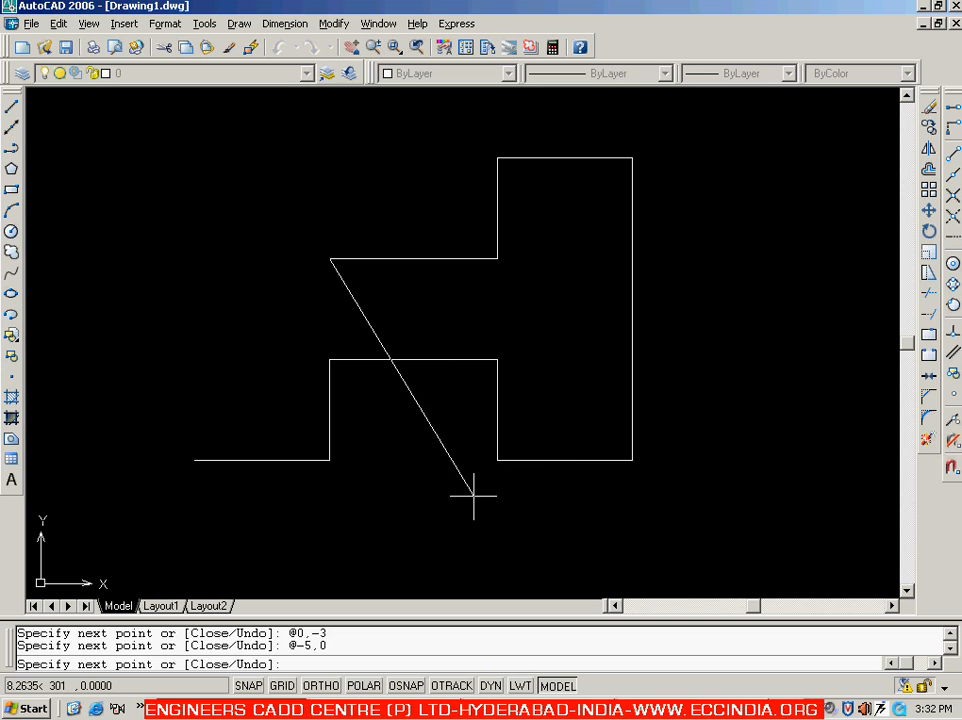
pyautogui.write('@0')
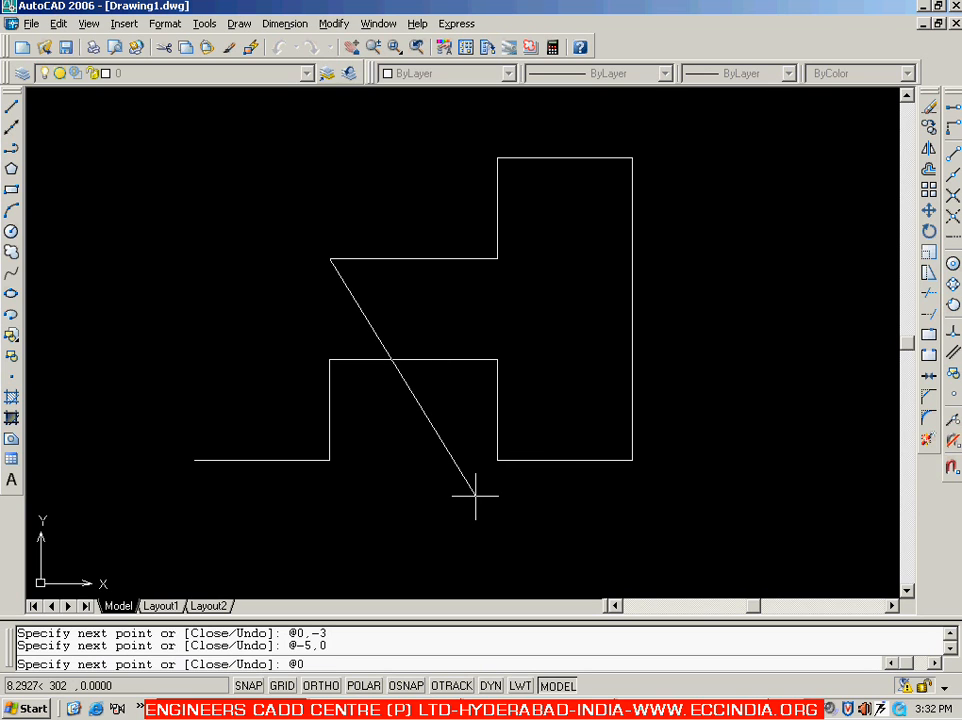
pyautogui.write(',3')
pyautogui.press('Return')
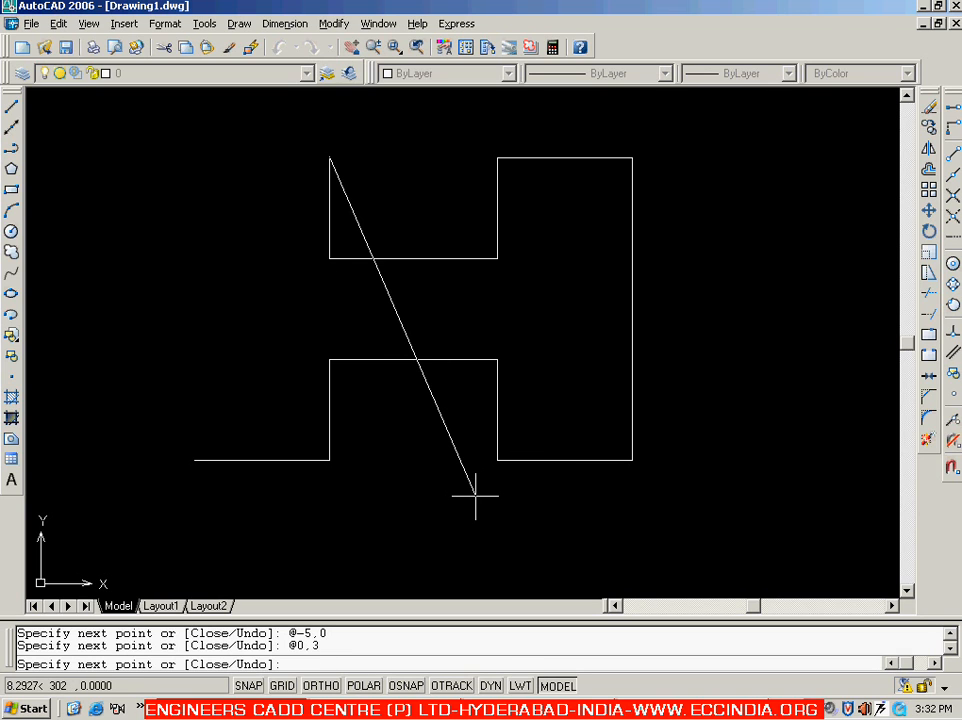
# - Complete the H-shaped outline with relative line segments @-4,0 and @0,-9, following the workbook figure, and end the Line command
pyautogui.hotkey('alt', 'Tab')
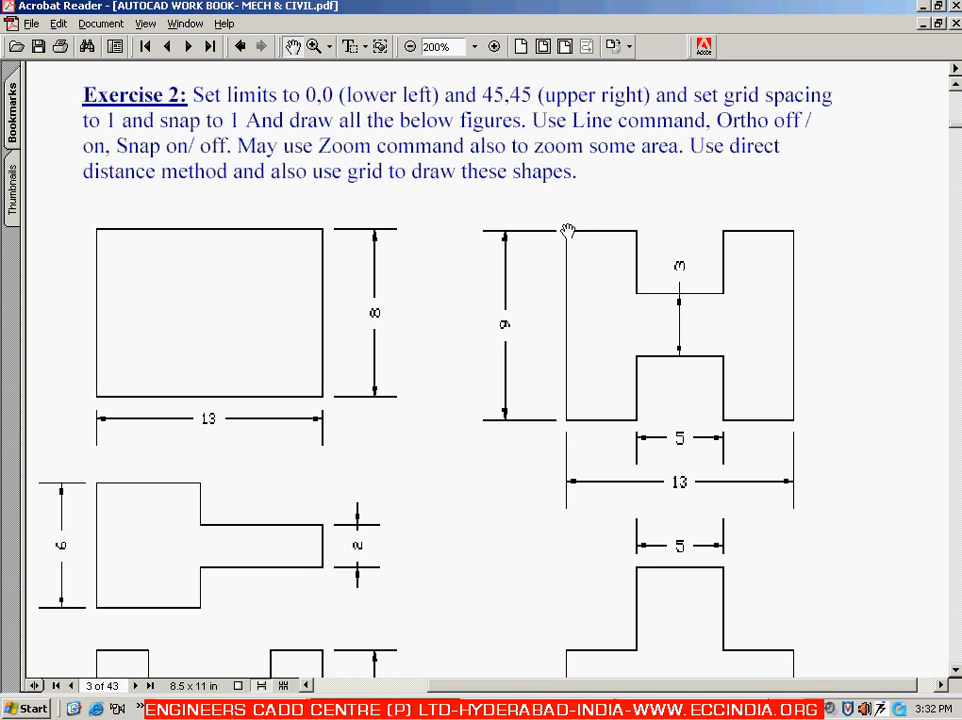
pyautogui.hotkey('alt', 'Tab')
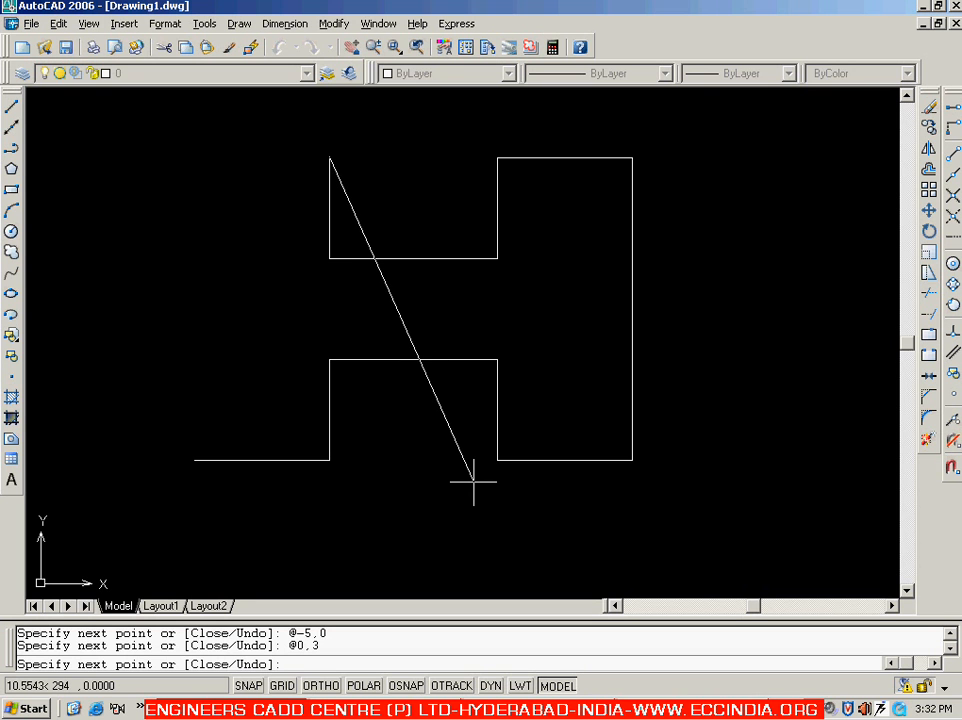
pyautogui.write('@-4,0')
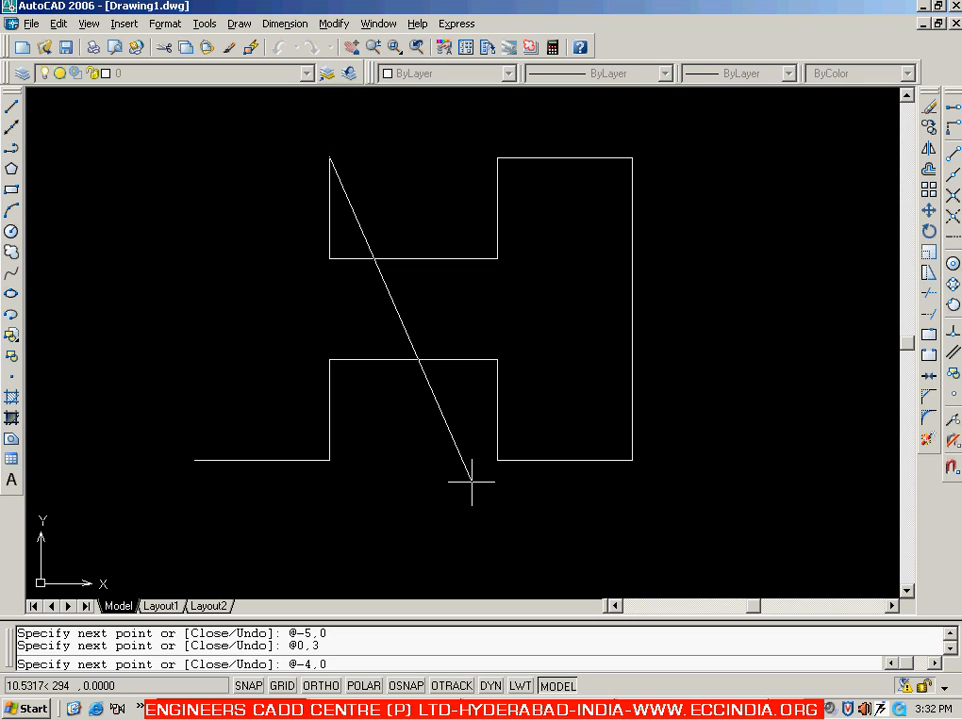
pyautogui.press('Return')
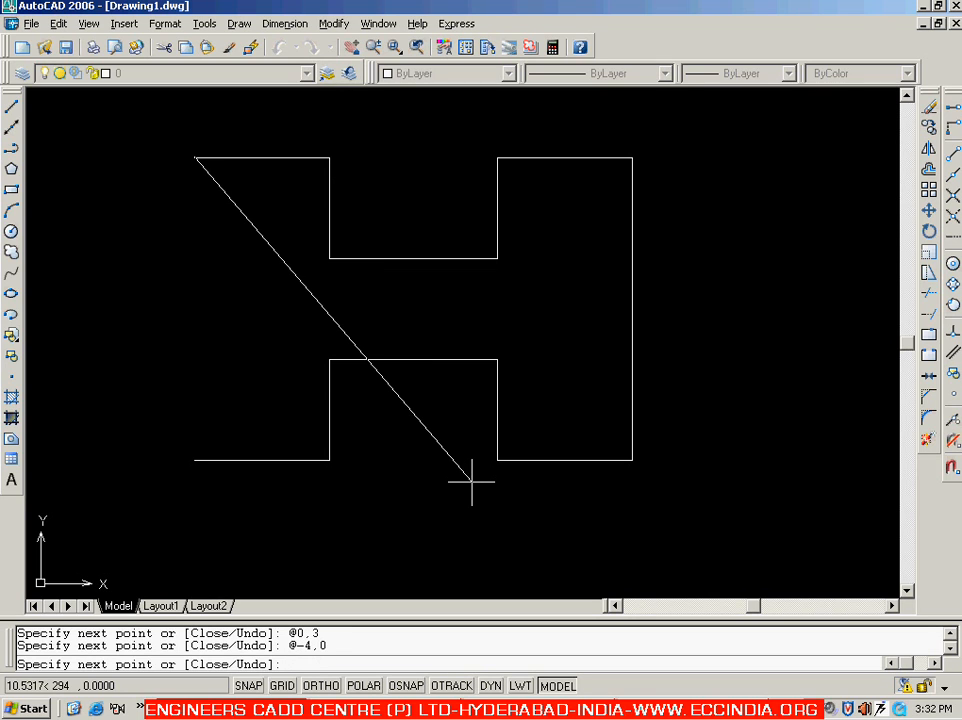
pyautogui.hotkey('alt', 'Tab')
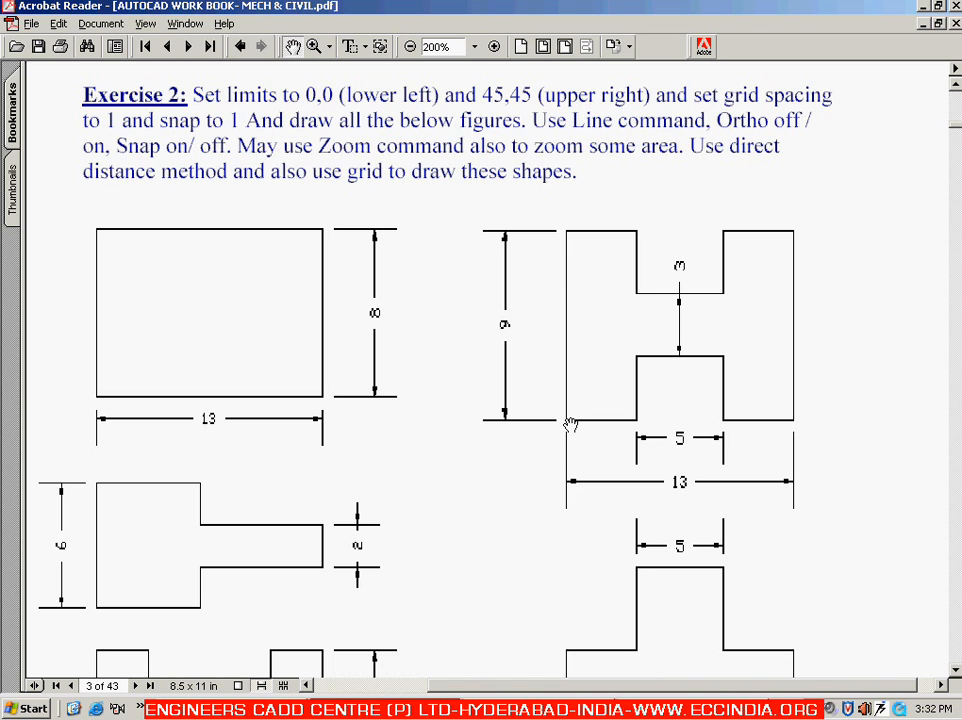
pyautogui.hotkey('alt', 'Tab')
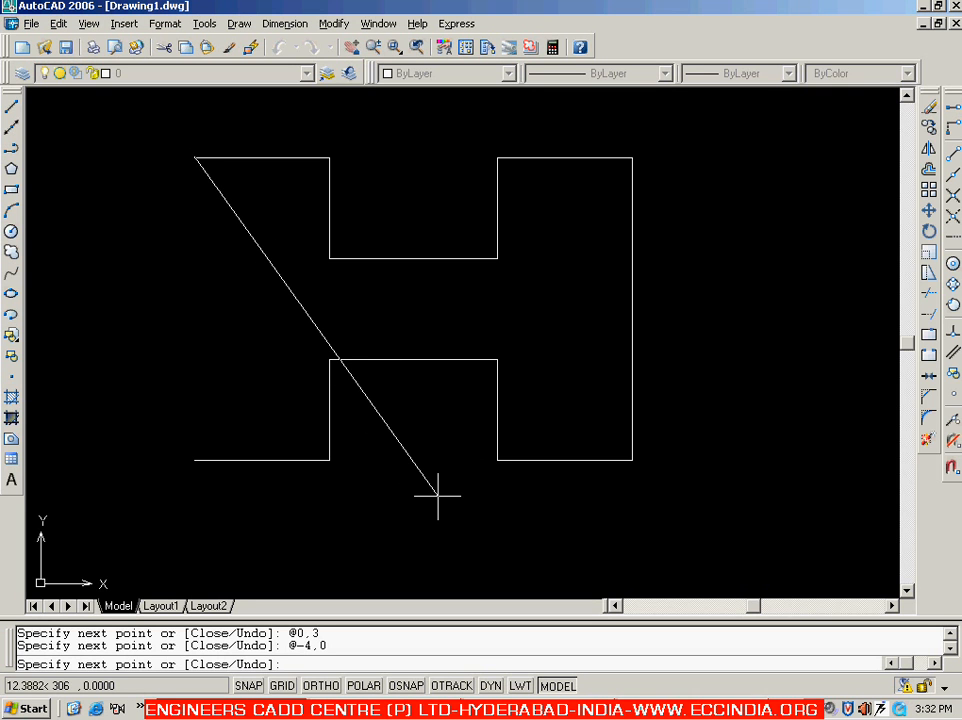
pyautogui.write('@0,-9')
pyautogui.press('Return')
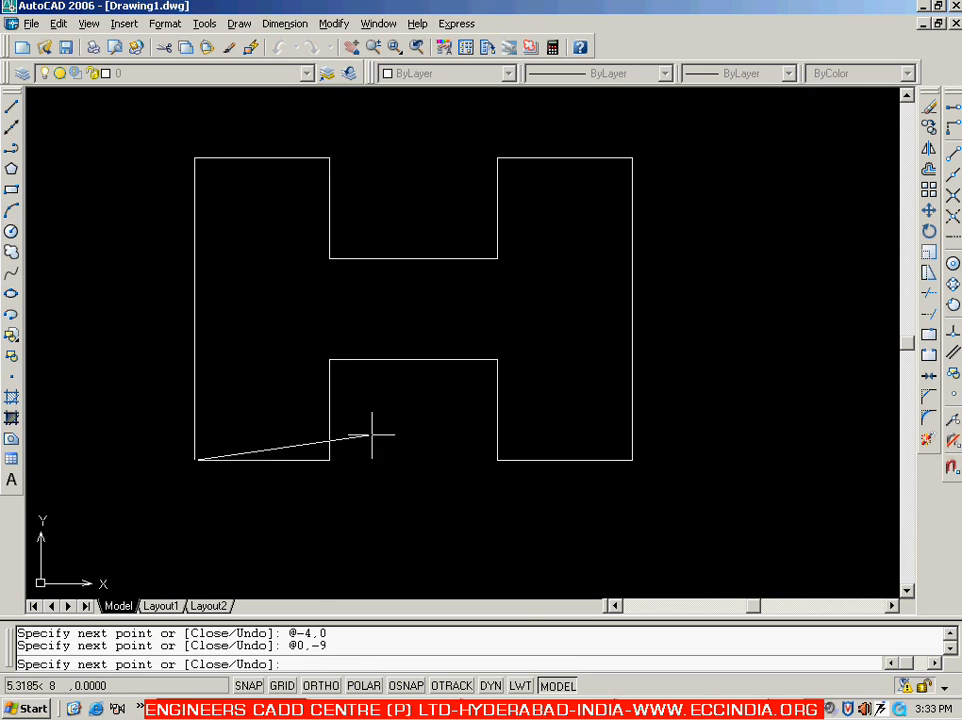
pyautogui.press('Escape')
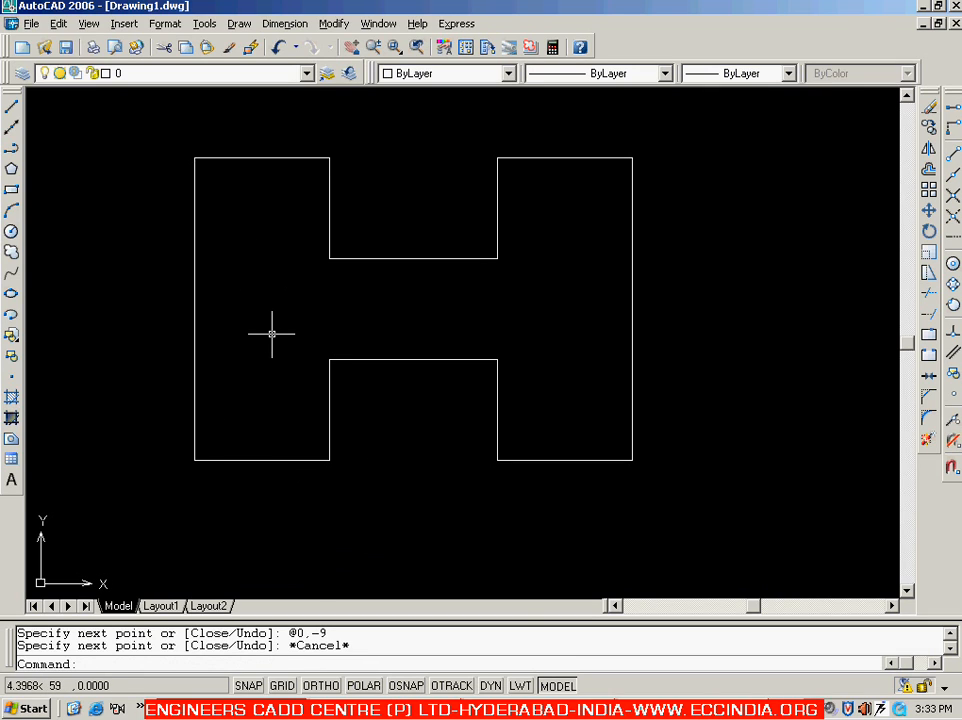
# - Erase the whole H-shaped figure using a window selection around it
pyautogui.moveTo(264, 331); pyautogui.dragTo(323, 336, button='middle')
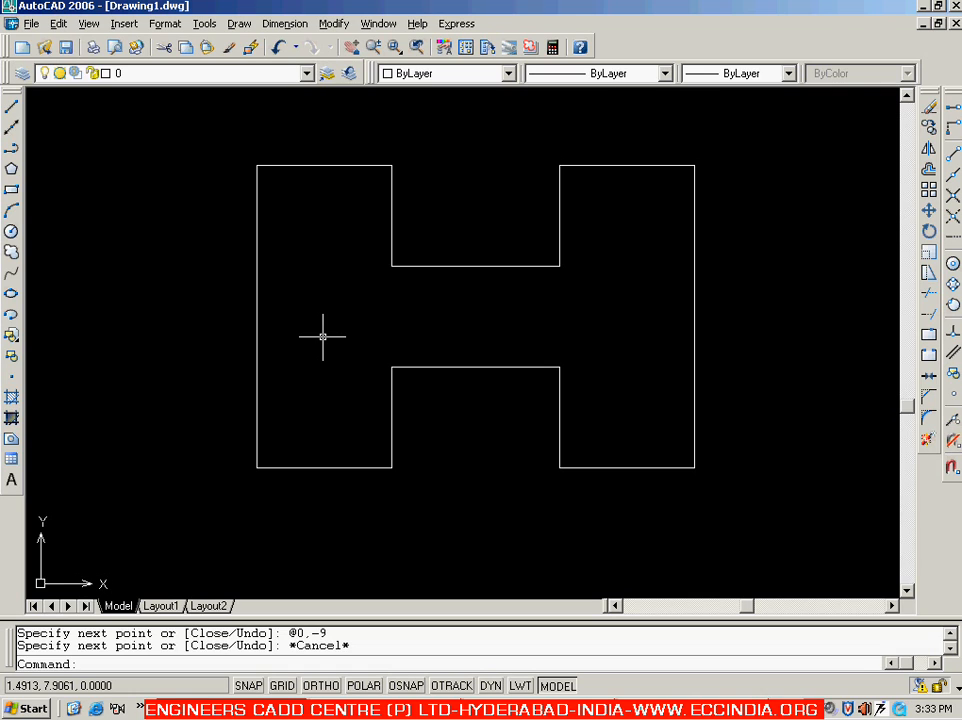
pyautogui.click(207, 133)
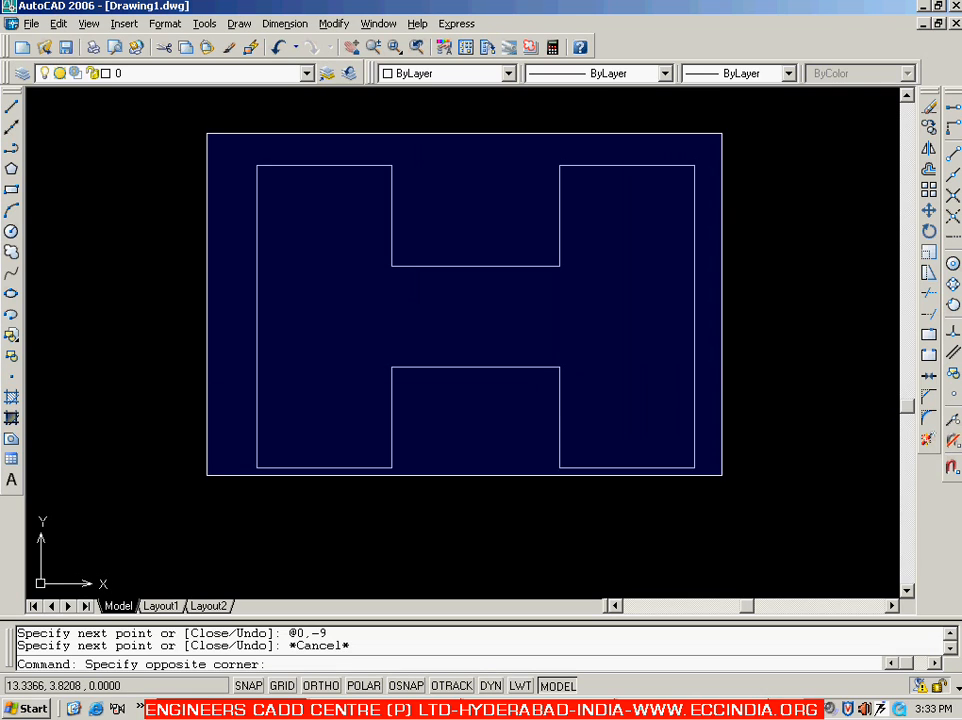
pyautogui.click(722, 475)
pyautogui.press('Delete')
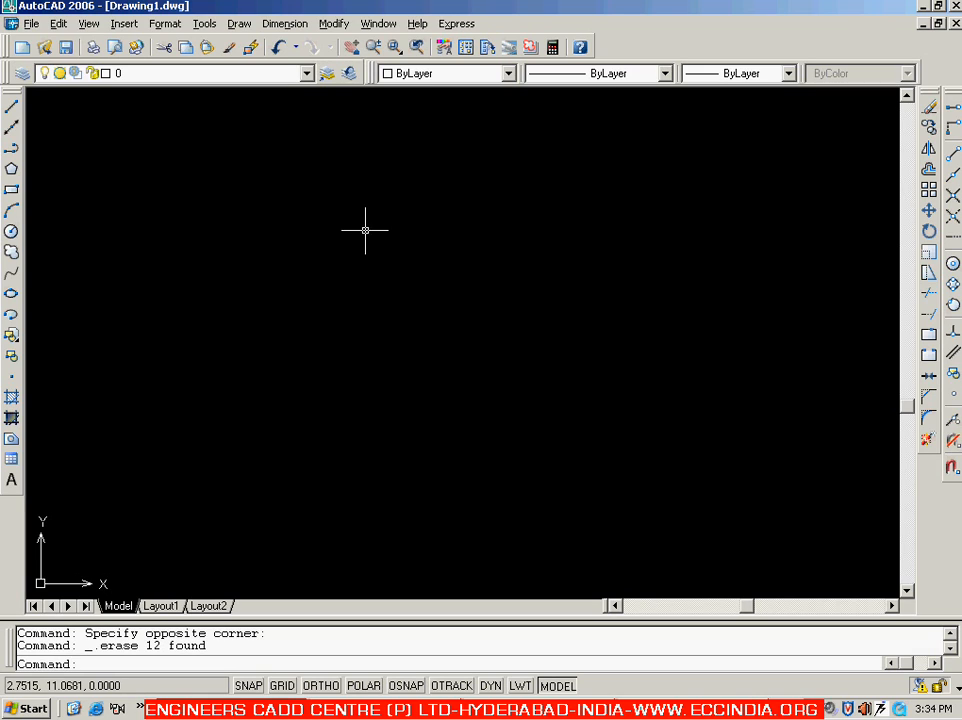
pyautogui.write('l')
pyautogui.press('Return')
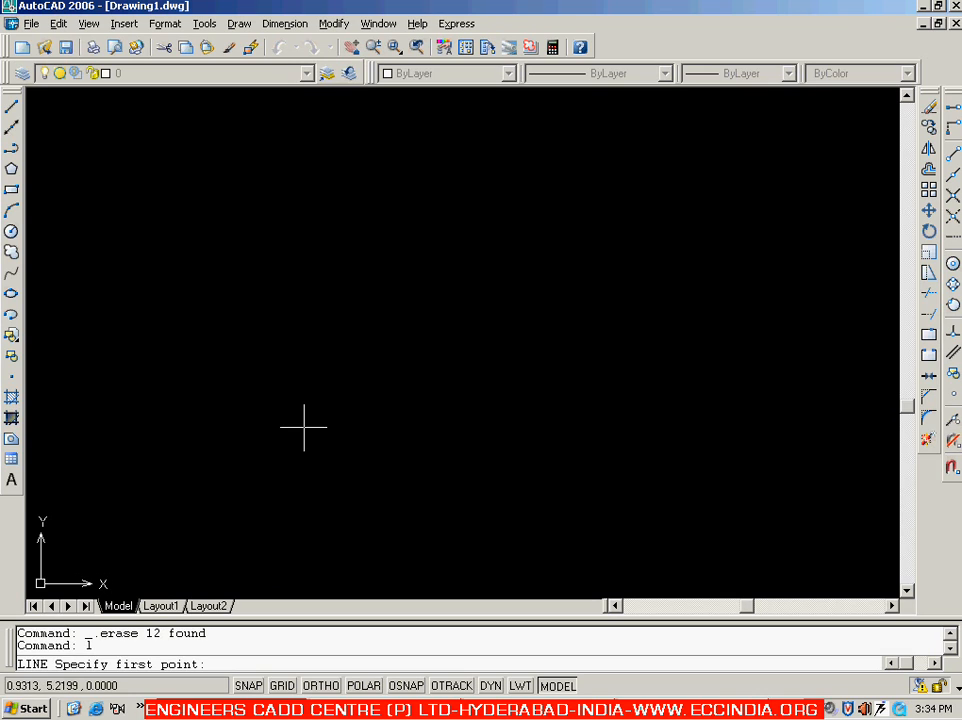
pyautogui.click(347, 466)
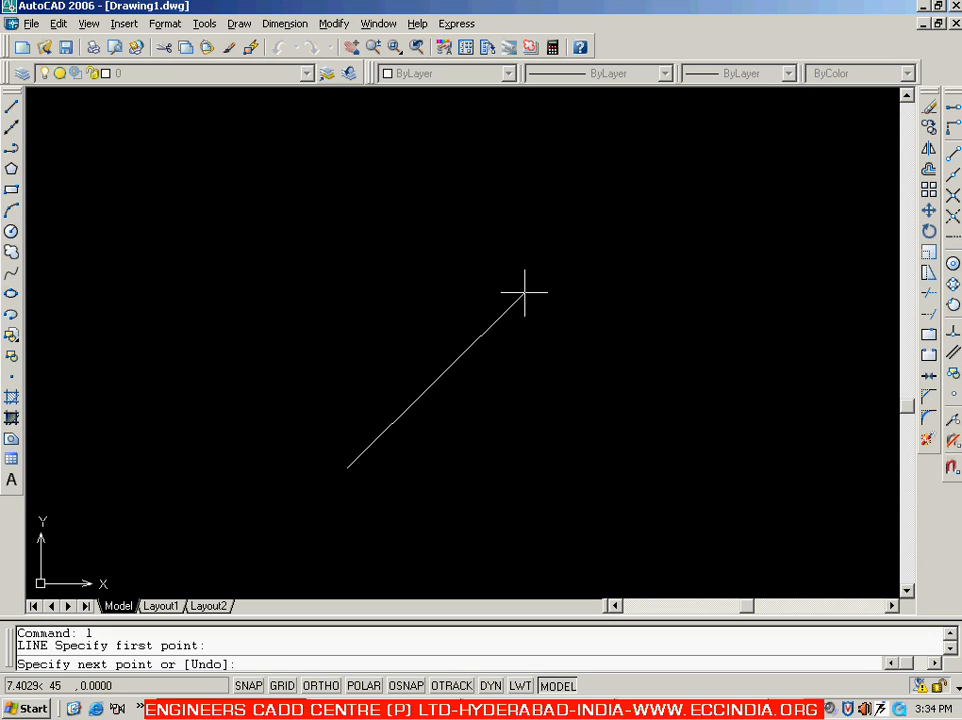
pyautogui.write('@10<60')
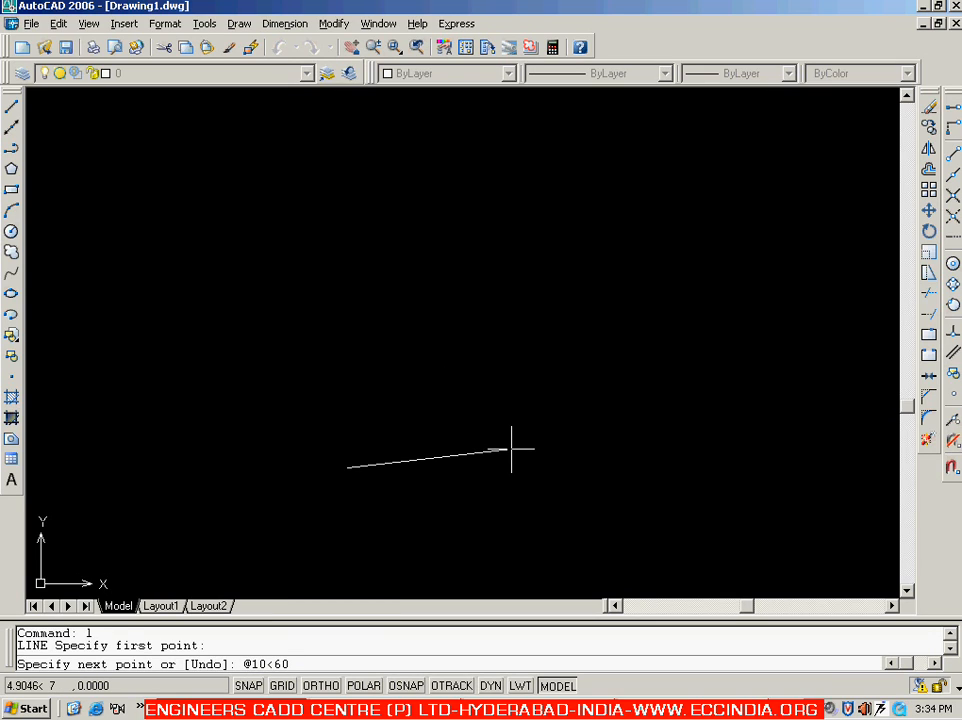
pyautogui.press('Return')
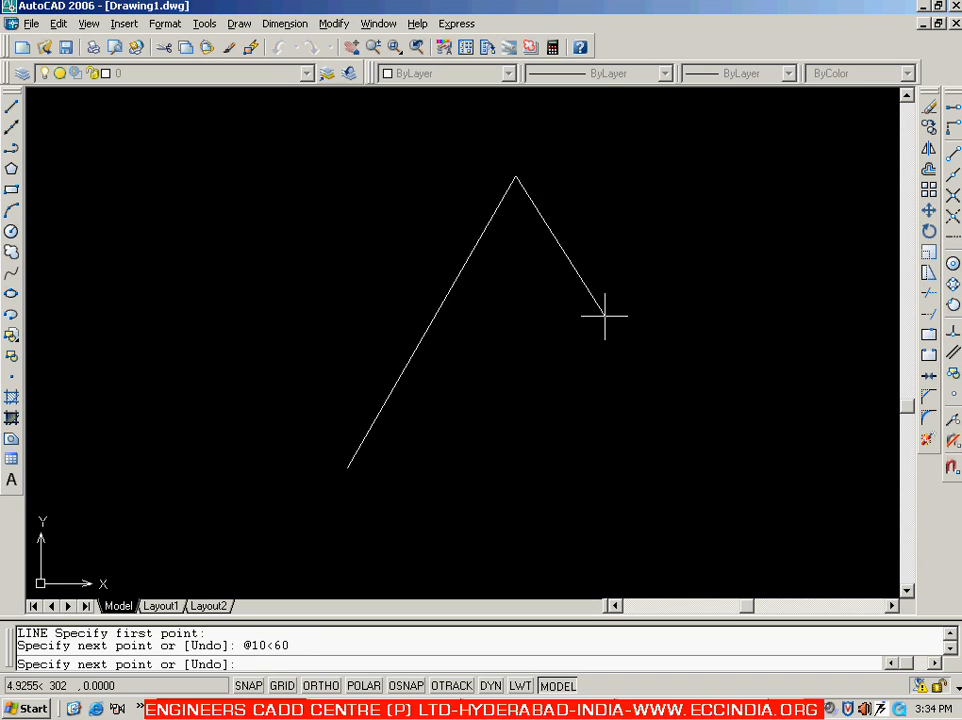
pyautogui.press('Escape')
# - Erase the 60-degree line
pyautogui.click(492, 217)
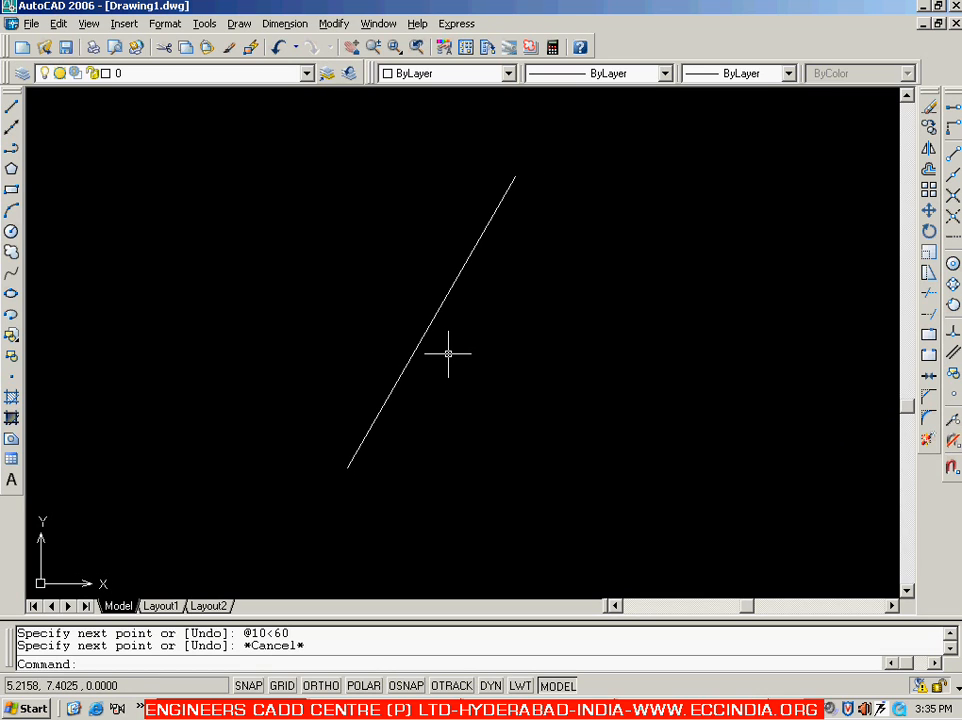
pyautogui.click(506, 256)
pyautogui.click(427, 294)
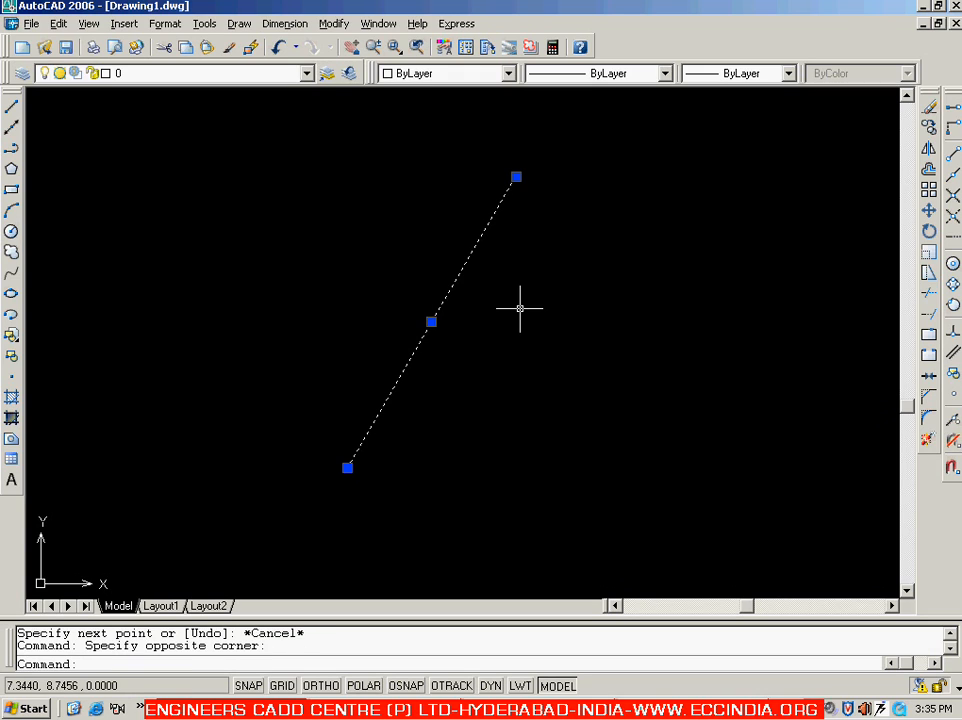
pyautogui.press('Delete')
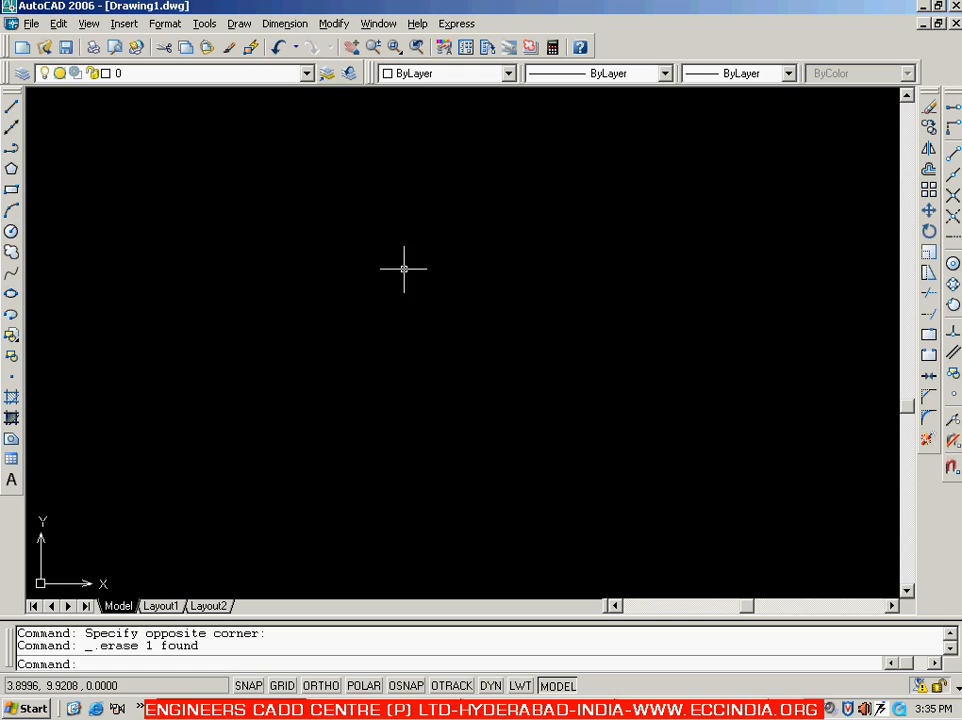
# - Draw a single line from a freely picked start point using the relative polar coordinate @5<30
pyautogui.click(11, 105)
pyautogui.click(319, 476)
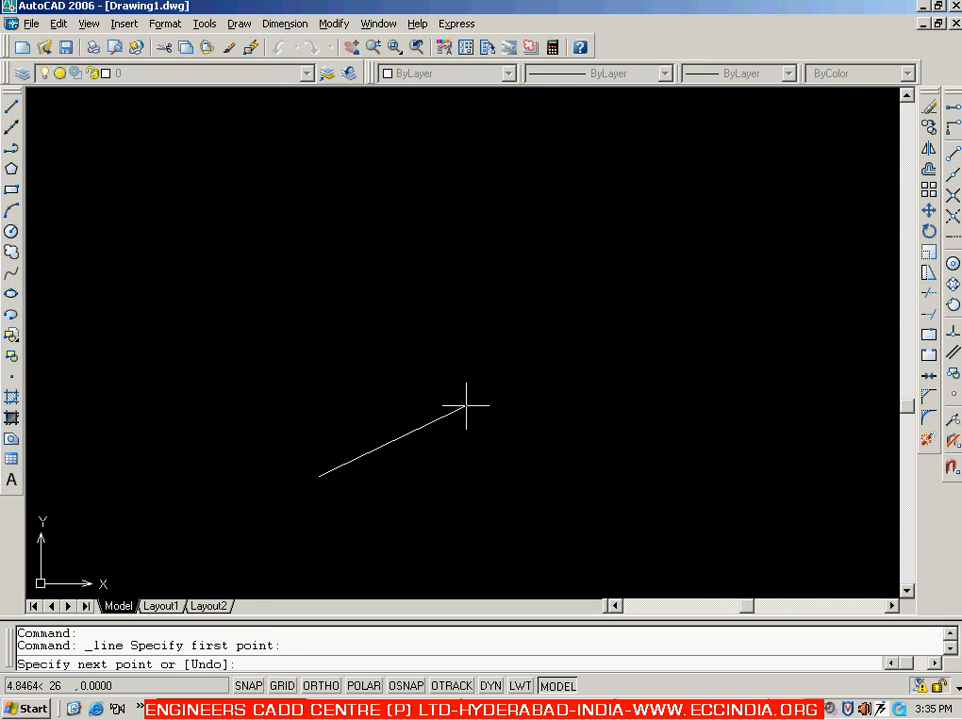
pyautogui.write('@5<30')
pyautogui.press('Return')
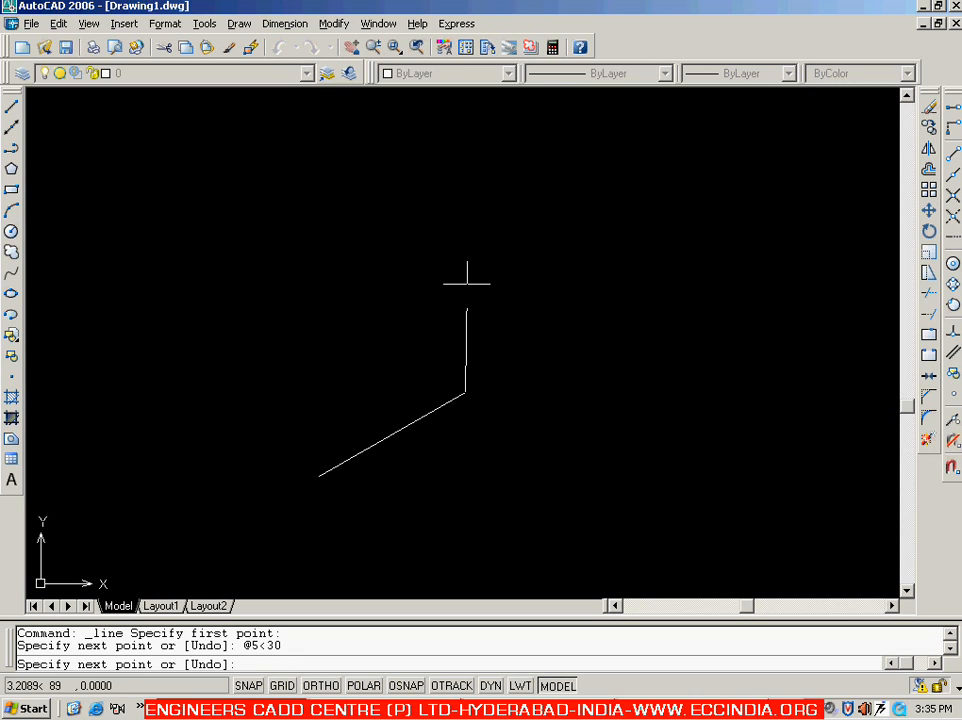
pyautogui.press('Escape')
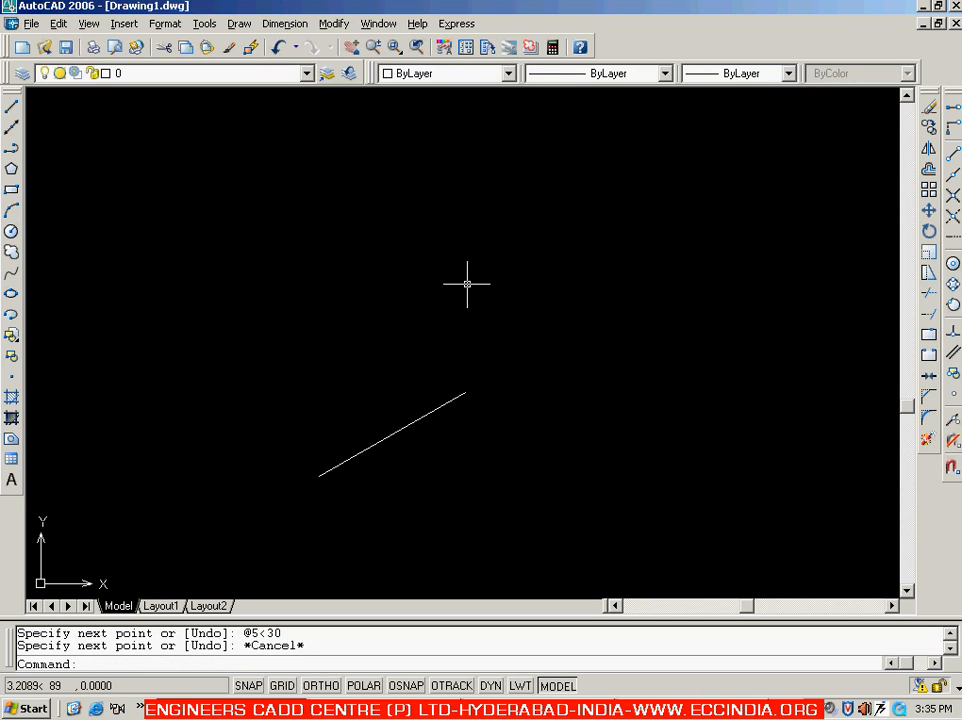
# - Erase the 30-degree line
pyautogui.click(503, 378)
pyautogui.click(519, 463)
pyautogui.press('Delete')
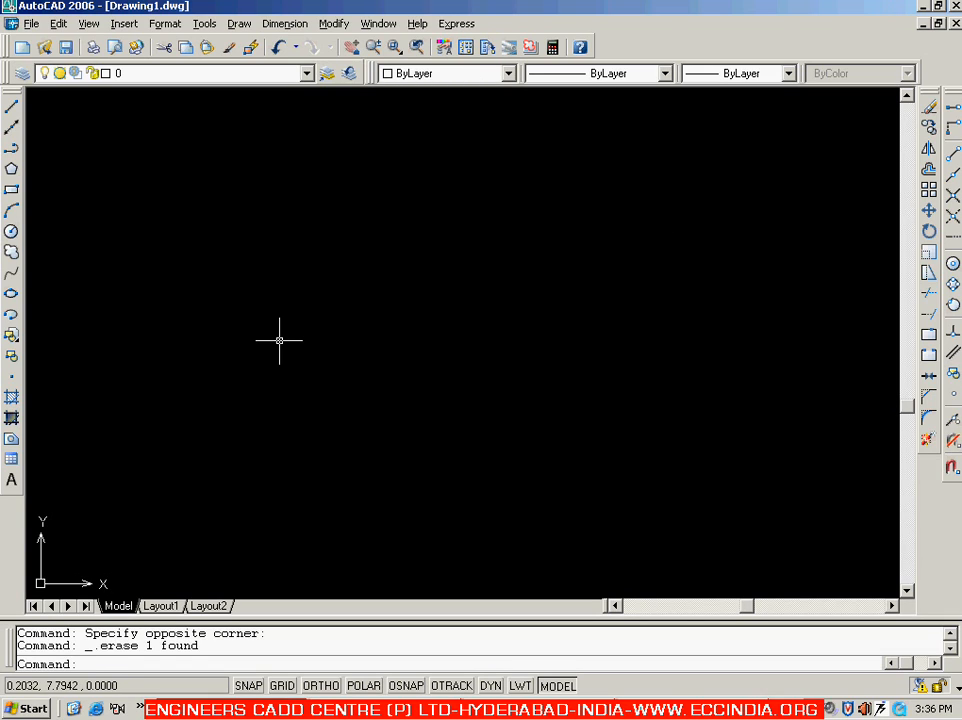
# - Start a line in the lower-left part of the empty drawing, turn Ortho on and draw a horizontal segment 5 units to the right
pyautogui.write('l')
pyautogui.press('Return')
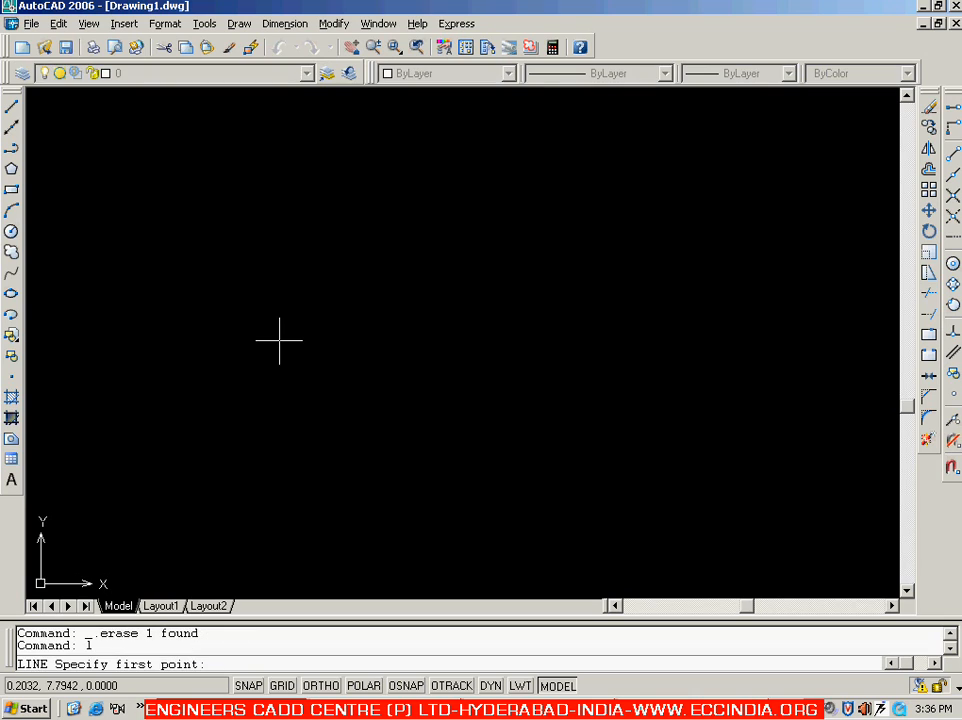
pyautogui.click(215, 460)
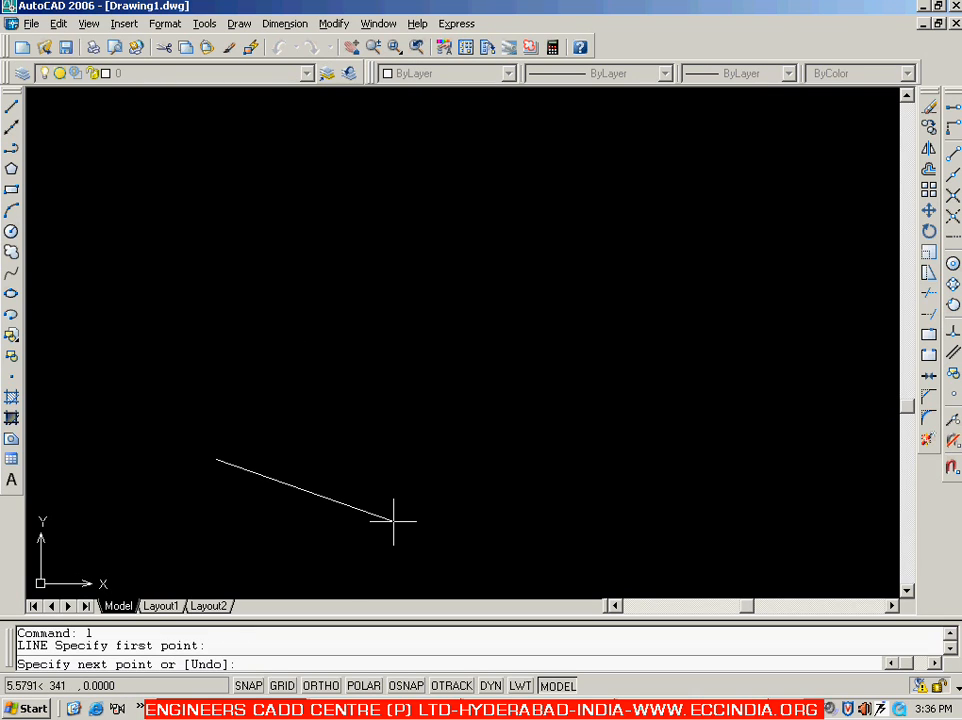
pyautogui.click(321, 686)
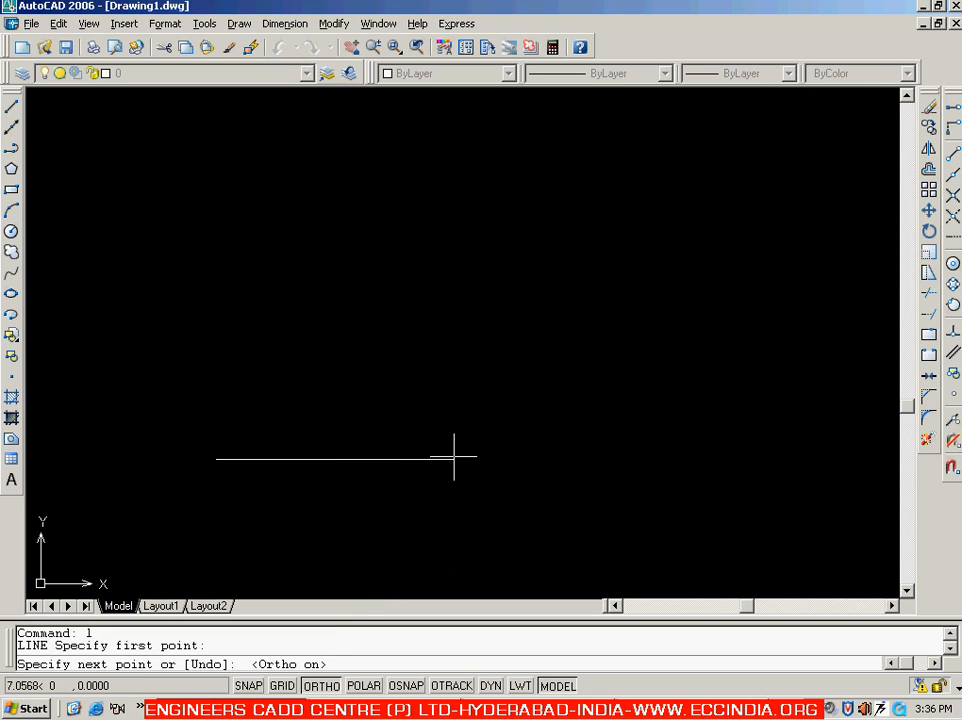
pyautogui.write('5')
pyautogui.press('Return')
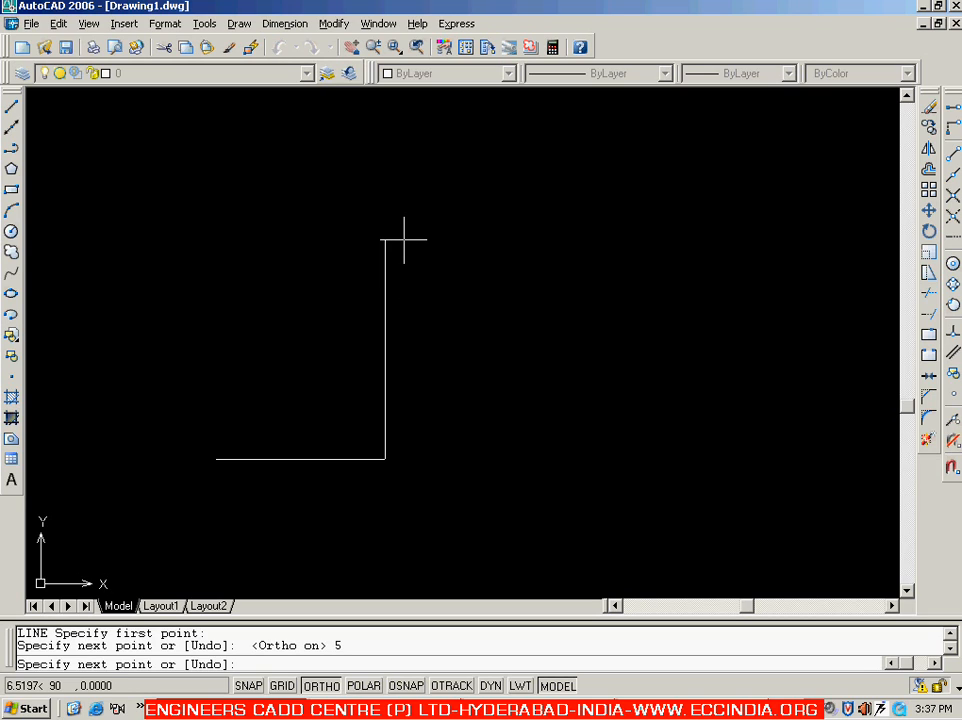
# - Continue the line by direct distance entry with a 6.5-unit segment upward and a 2-unit segment to the right
pyautogui.write('6.5')
pyautogui.press('Return')
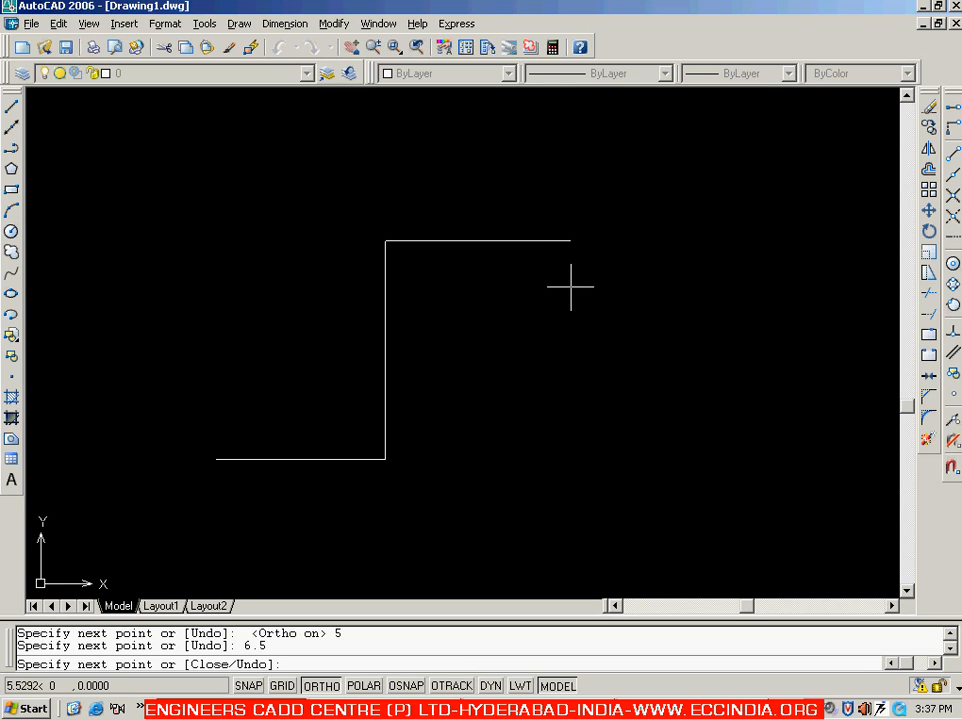
pyautogui.write('2')
pyautogui.press('Return')
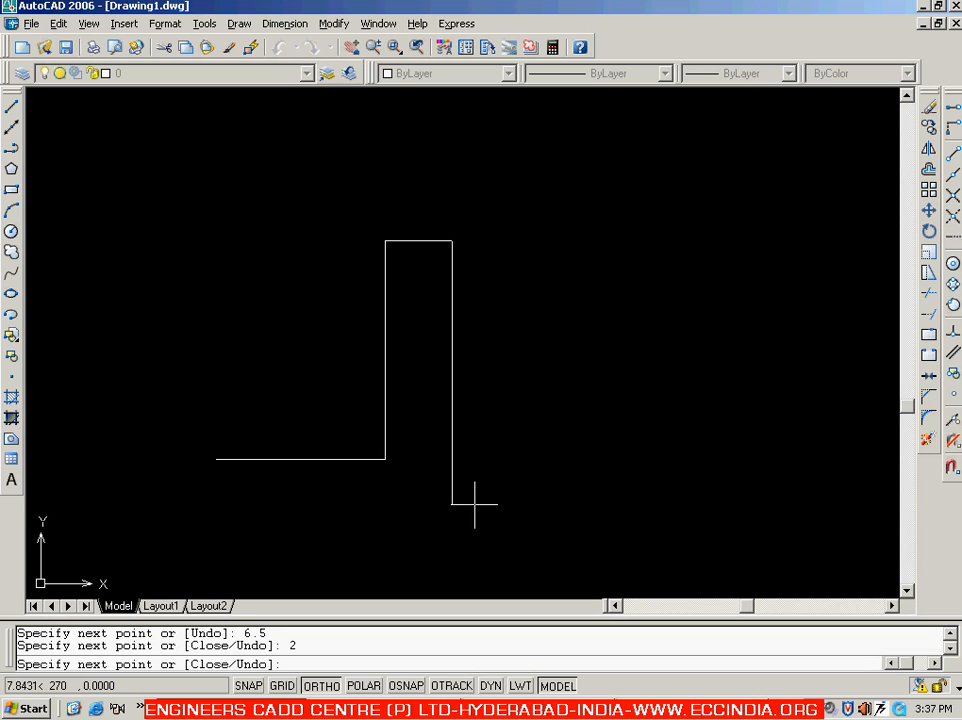
# - Continue the outline by direct distance entry with an 8-unit segment downward and a 7-unit segment to the left
pyautogui.write('8')
pyautogui.press('Return')
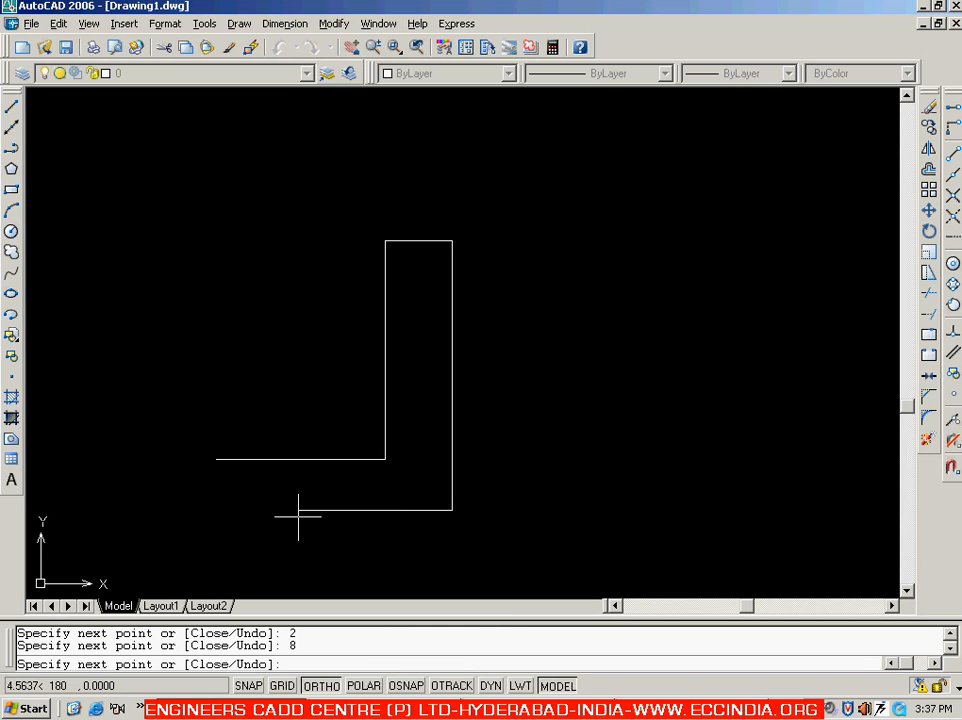
pyautogui.write('7')
pyautogui.press('Return')
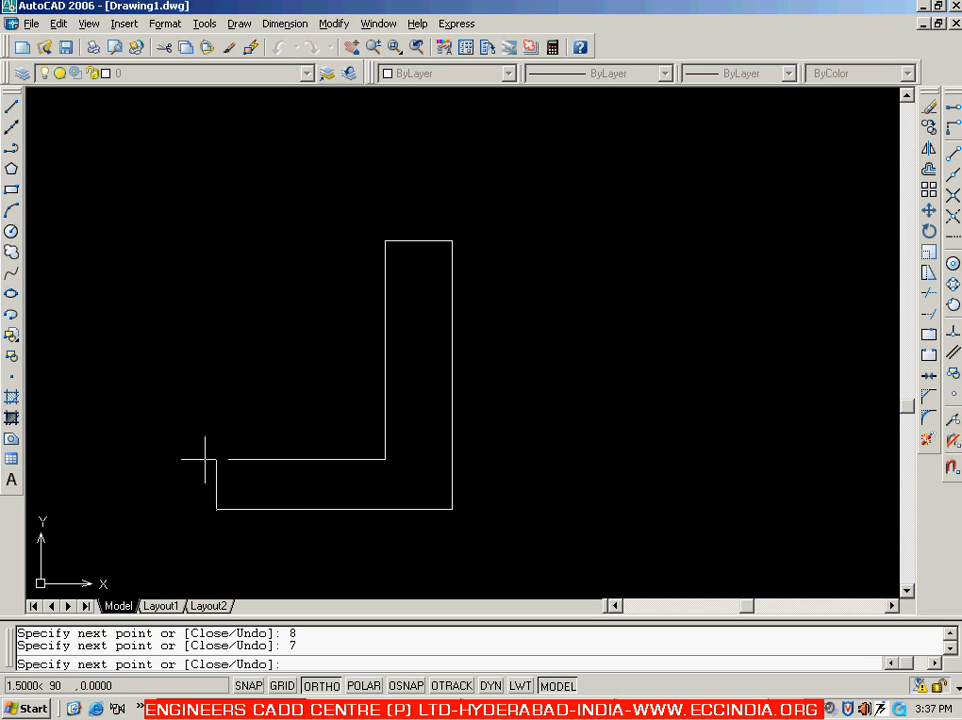
# - End the line command and erase the whole direct-distance outline
pyautogui.press('Escape')
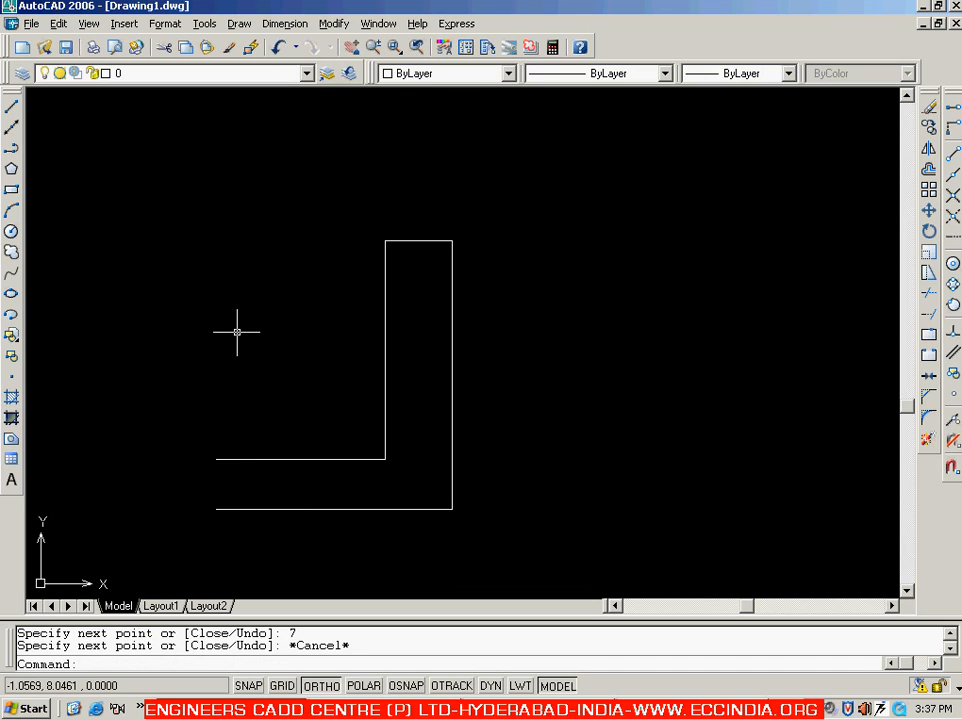
pyautogui.click(159, 213)
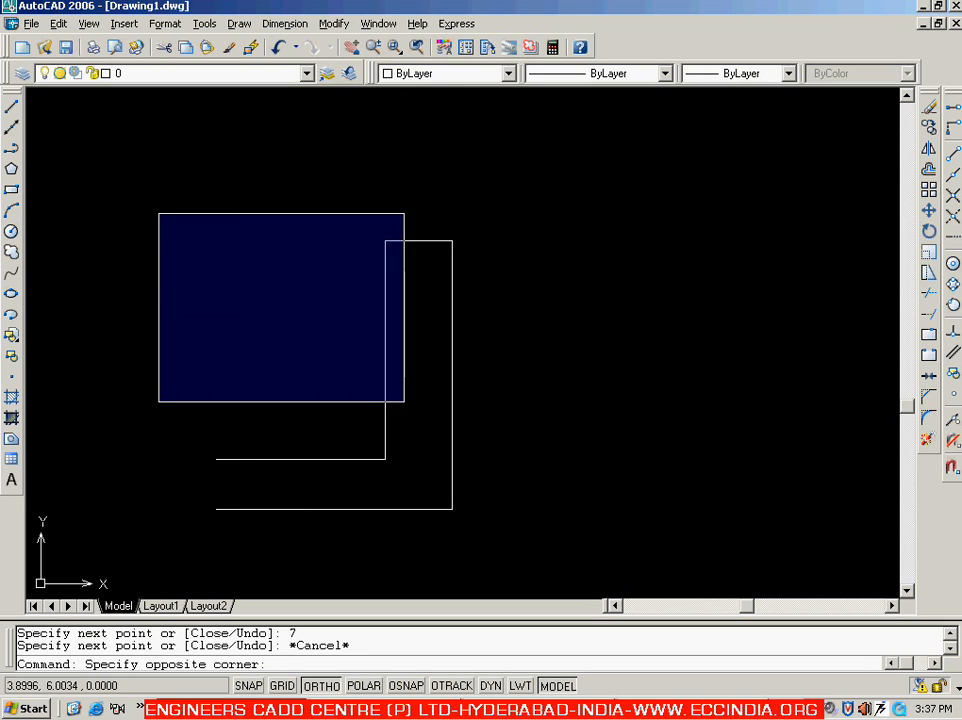
pyautogui.click(558, 555)
pyautogui.press('Delete')
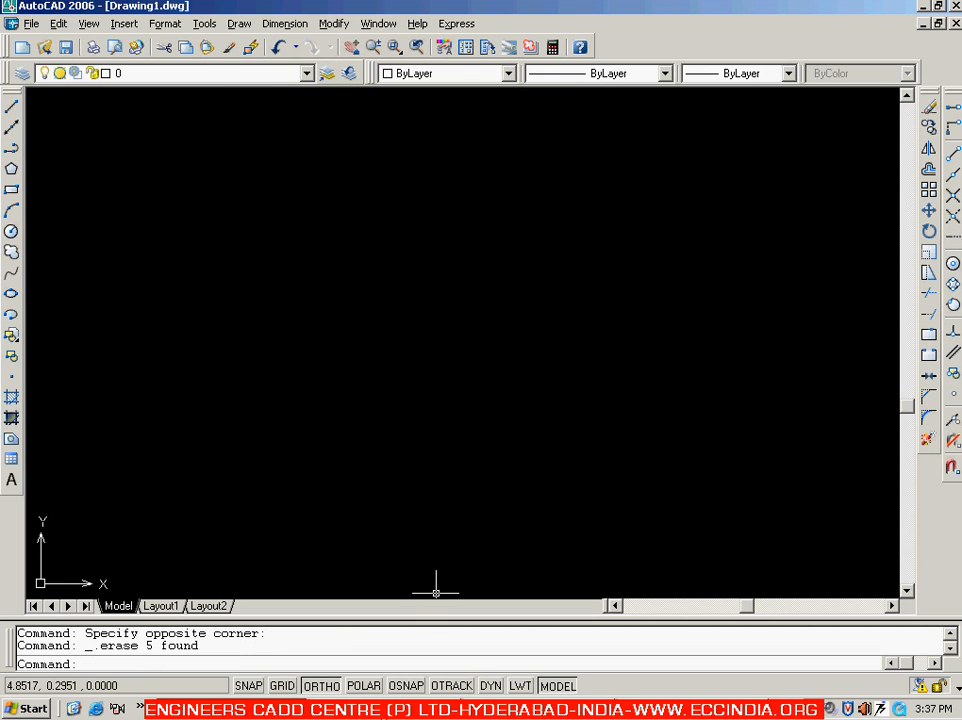
# - Consult Exercise 2 in Acrobat Reader and, back in AutoCAD, start the rectangle at the drawing's lower left with a 13-unit segment to the right
pyautogui.hotkey('alt', 'Tab')
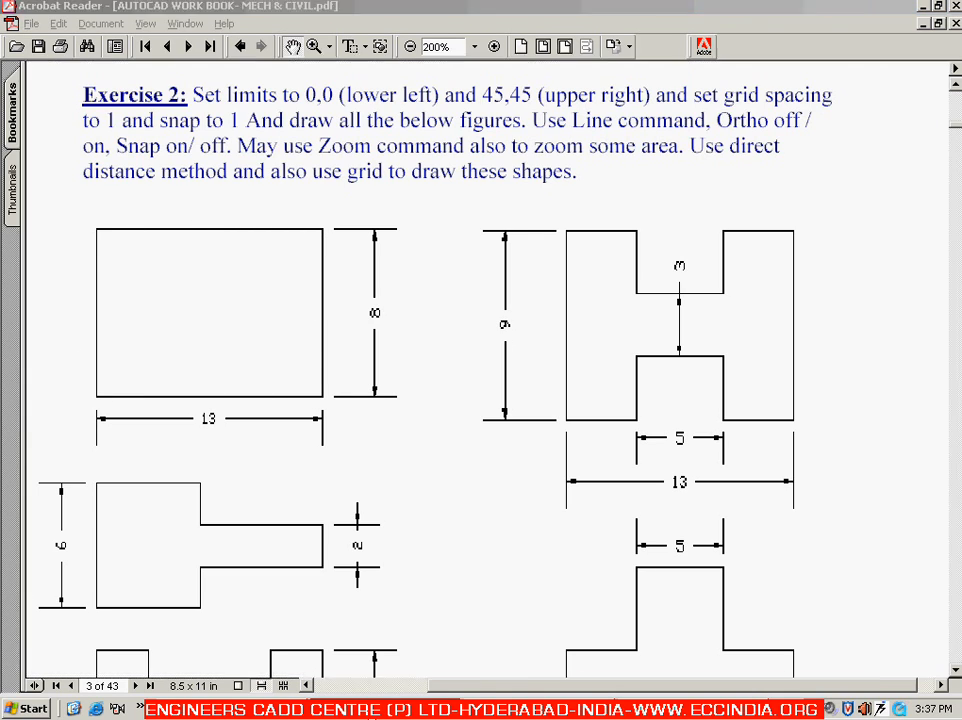
pyautogui.hotkey('alt', 'Tab')
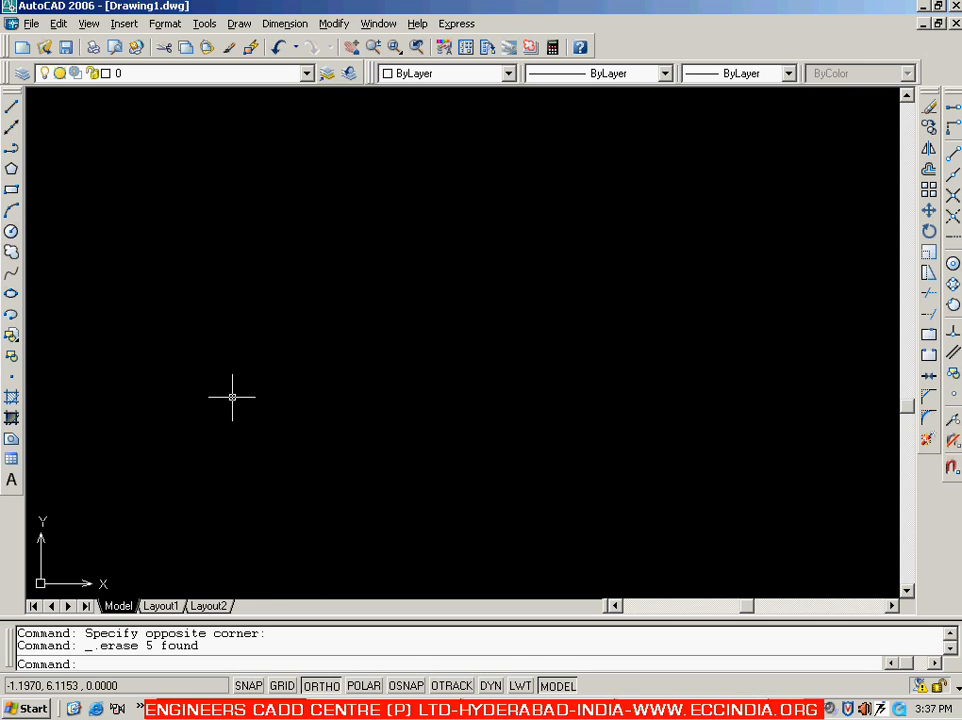
pyautogui.click(11, 113)
pyautogui.click(176, 509)
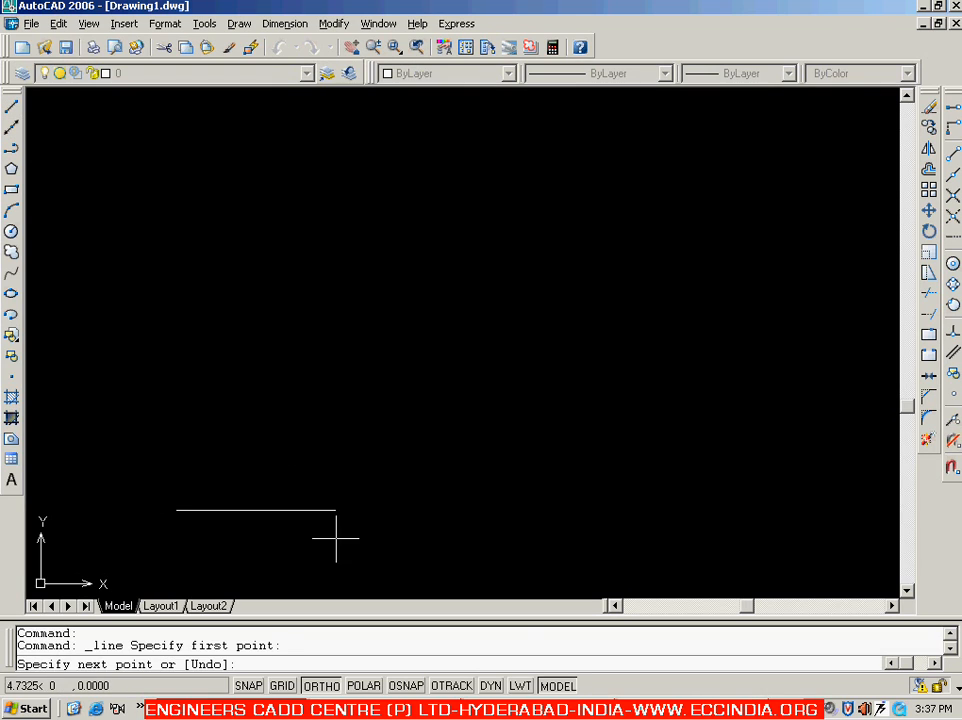
pyautogui.hotkey('alt', 'Tab')
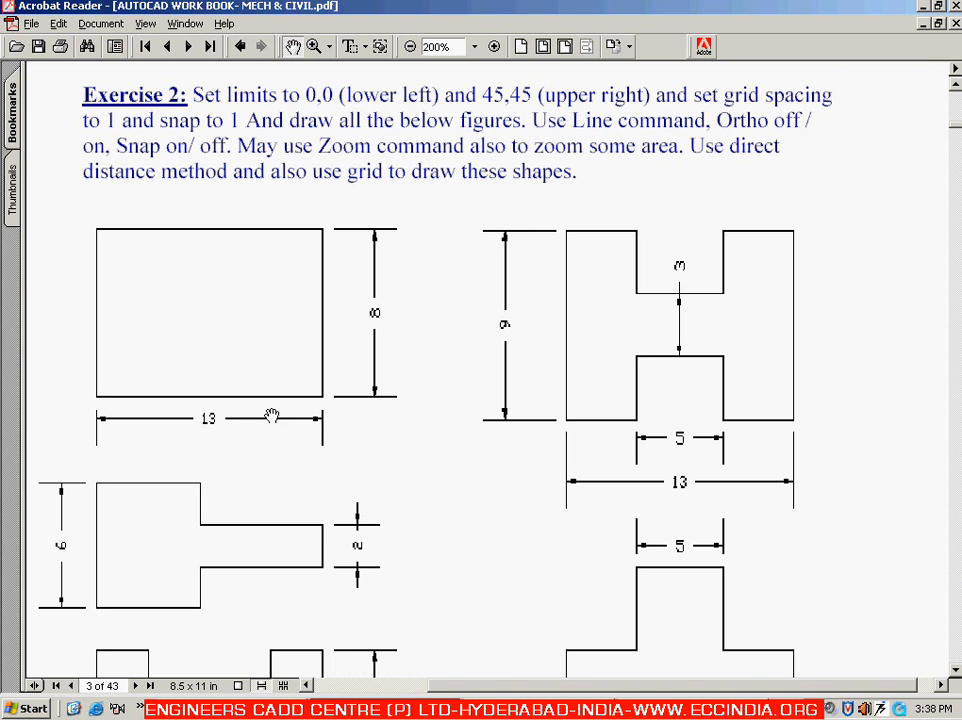
pyautogui.hotkey('alt', 'Tab')
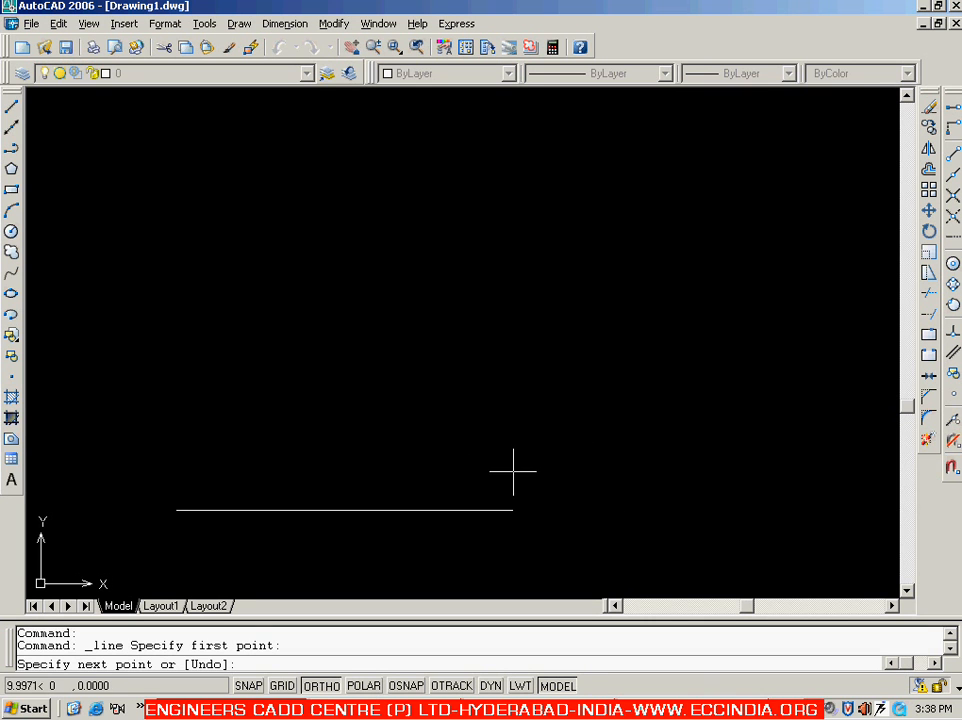
pyautogui.write('13')
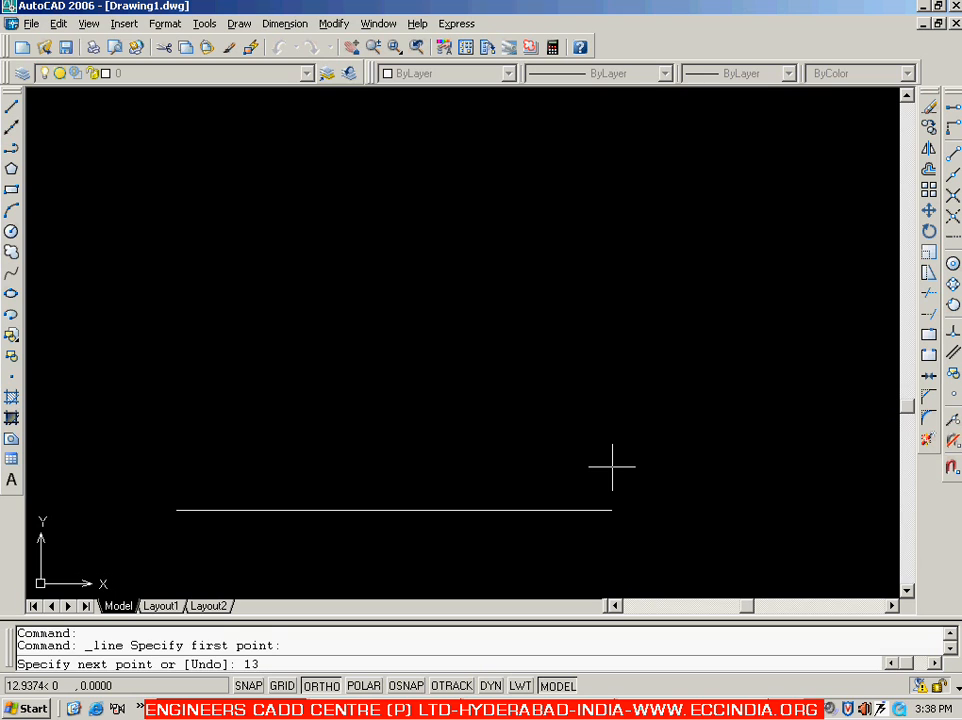
pyautogui.press('Return')
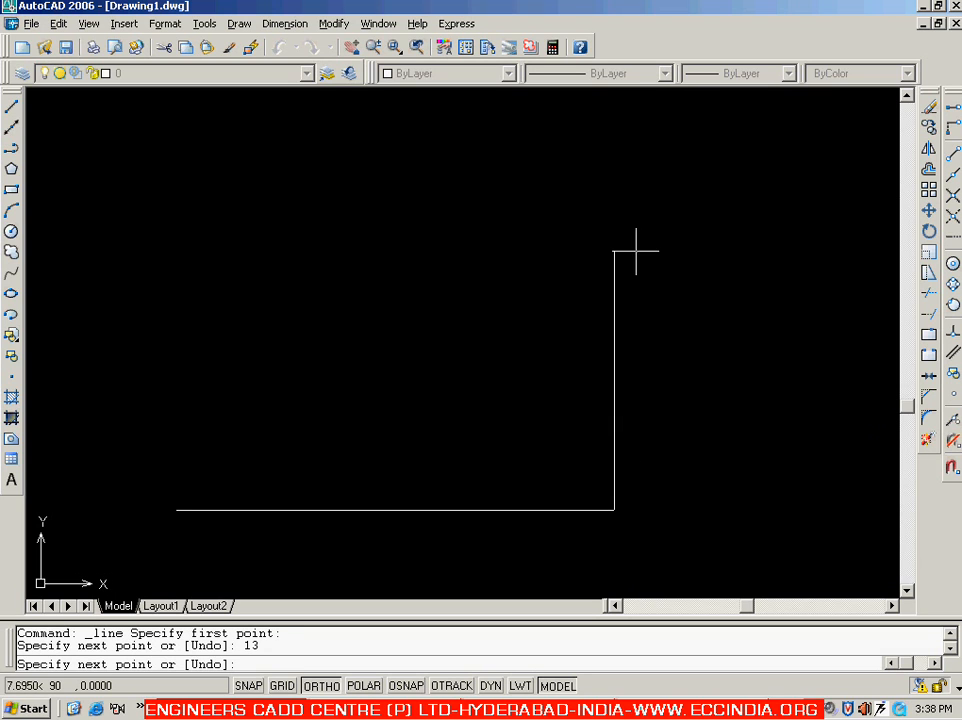
# - Check the rectangle's height in the Acrobat Reader workbook and continue the line in AutoCAD with an 8-unit segment upward
pyautogui.hotkey('alt', 'Tab')
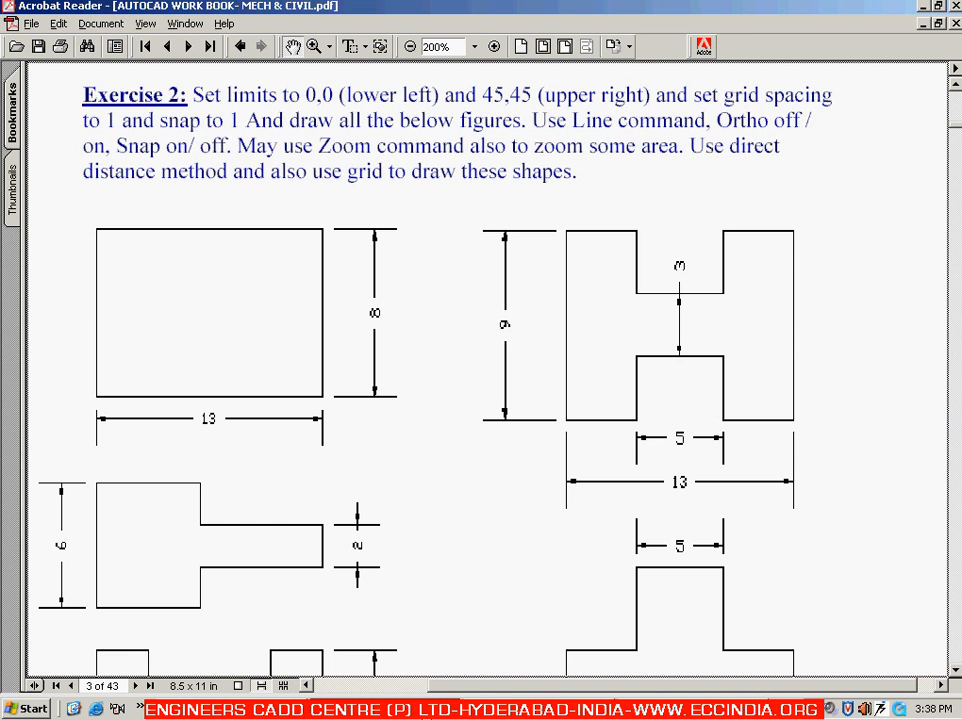
pyautogui.hotkey('alt', 'Tab')
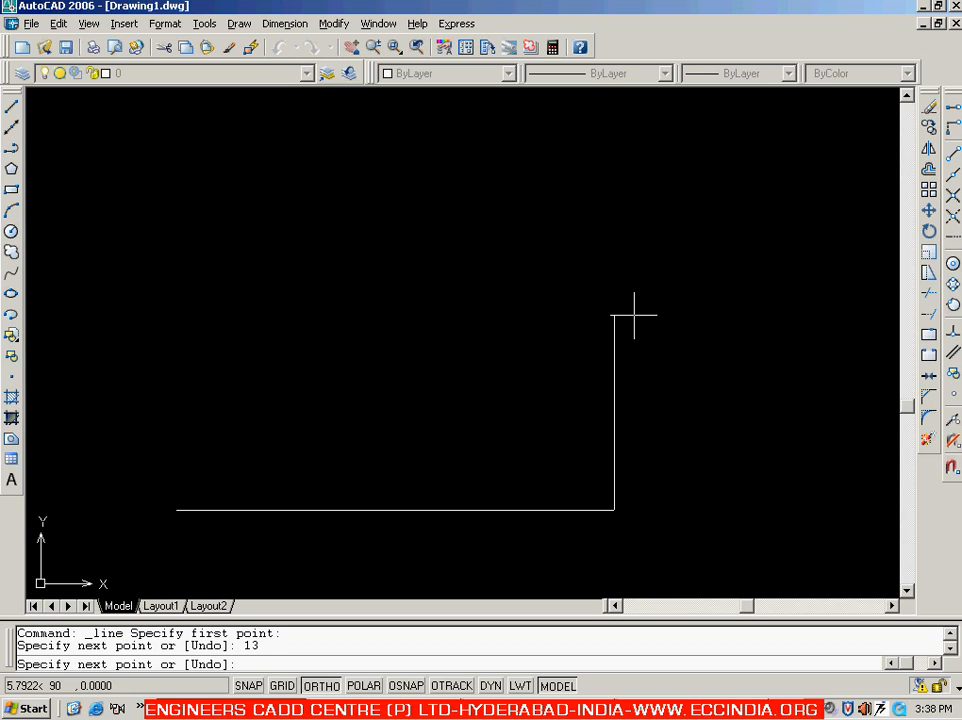
pyautogui.write('8')
pyautogui.press('Return')
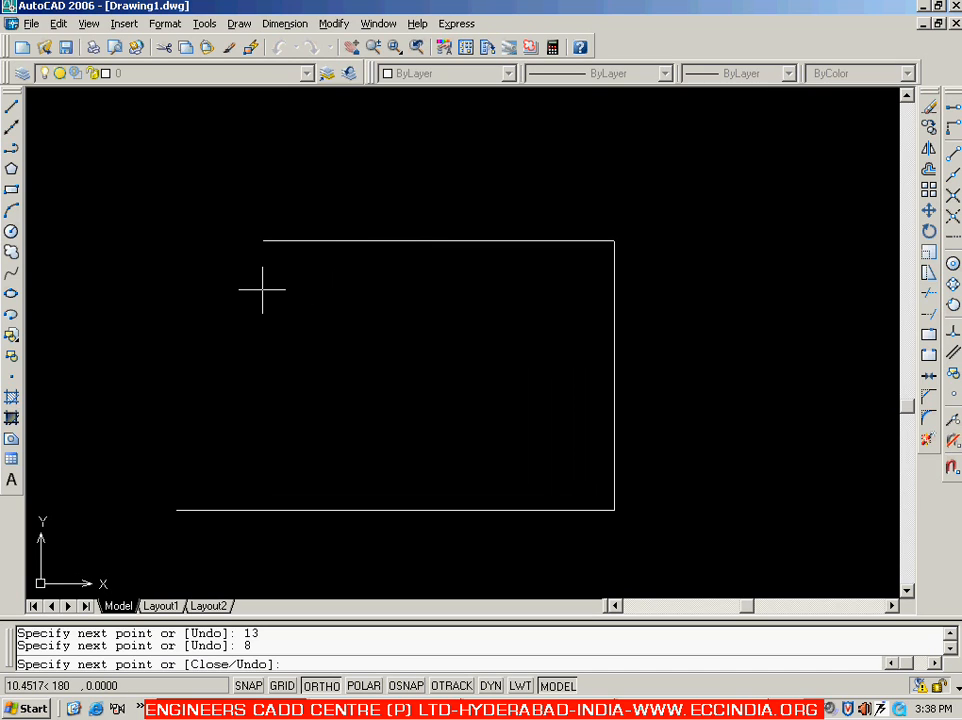
# - Complete the rectangle by direct distance entry with a 13-unit segment to the left and an 8-unit segment downward, and end the line
pyautogui.write('13')
pyautogui.press('Return')
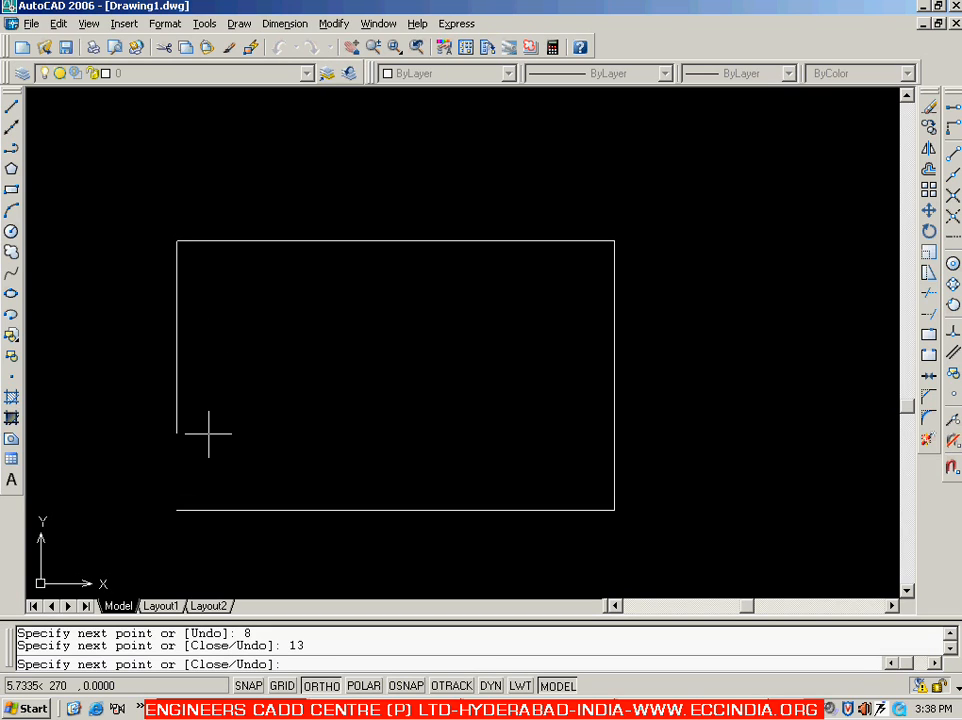
pyautogui.write('8')
pyautogui.press('Return')
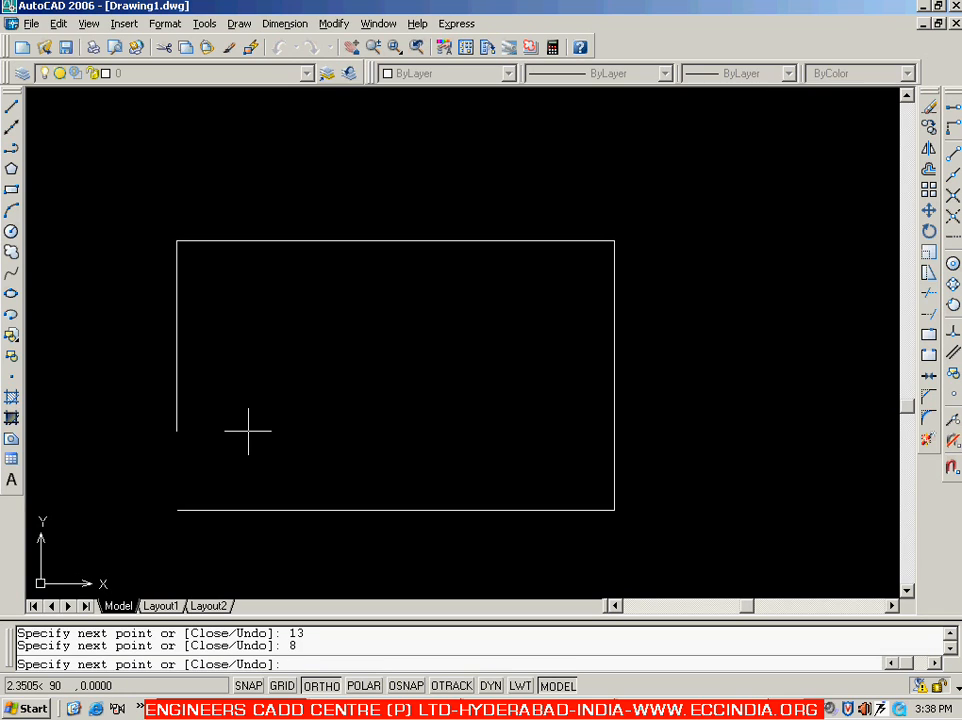
pyautogui.press('Escape')
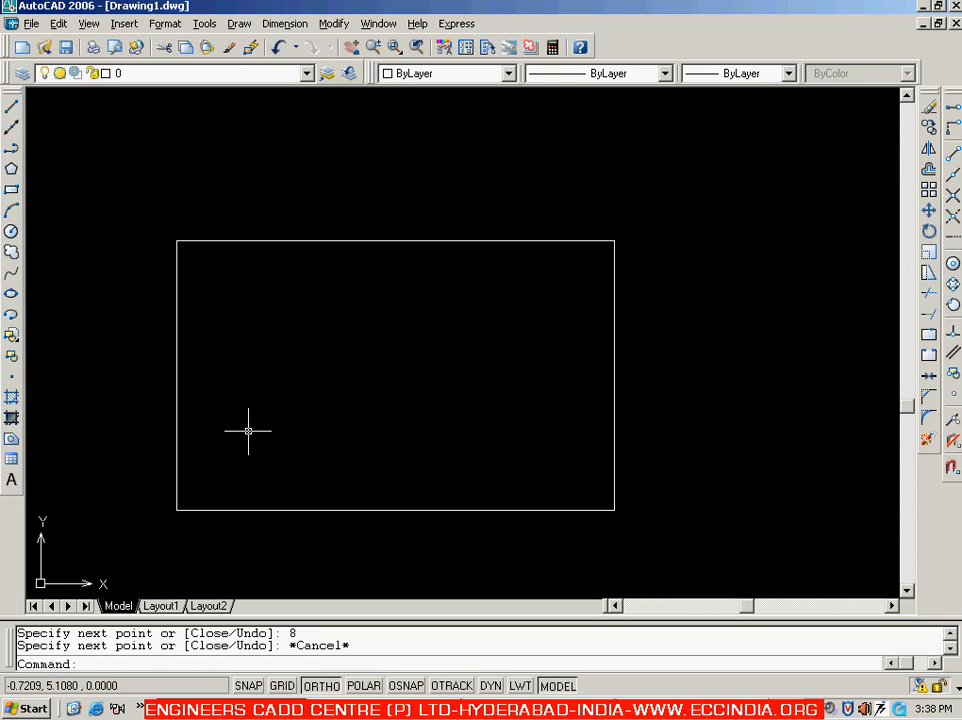